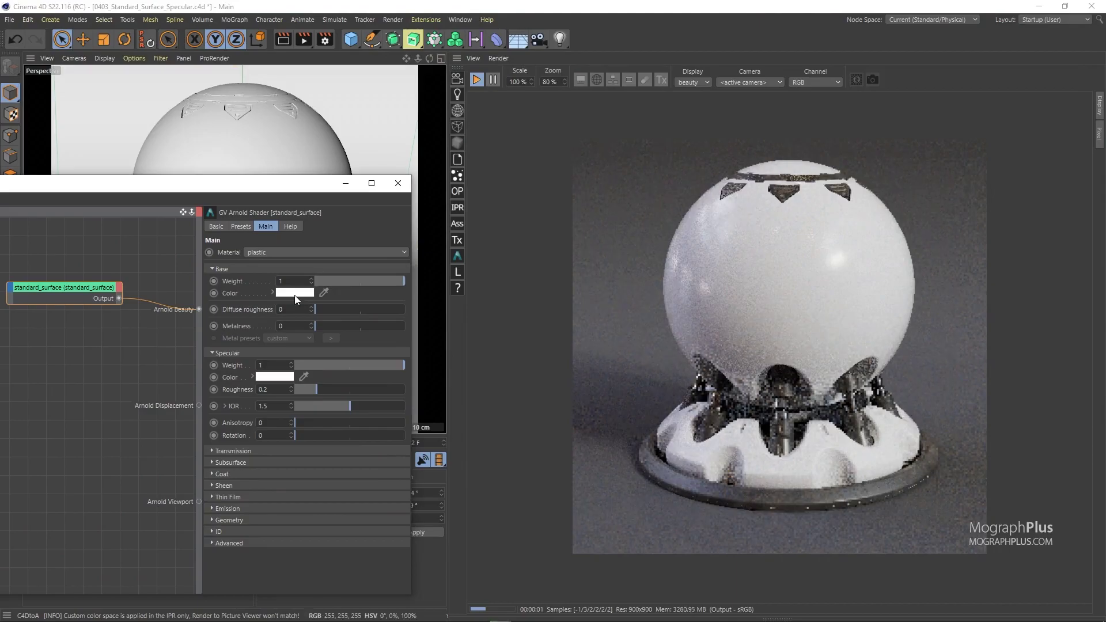
- Set the standard_surface base color to RGB 50, 50, 50
{"action": "double_click", "coordinate": [196, 294]}
{"action": "type", "text": "50"}
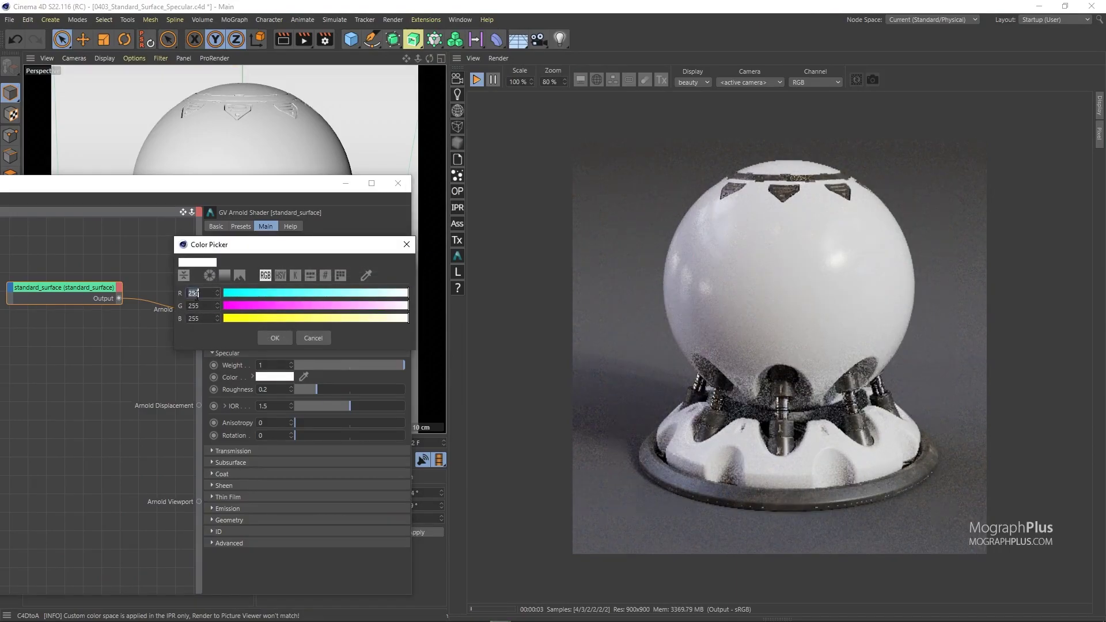
{"action": "key", "text": "Tab"}
{"action": "type", "text": "50"}
{"action": "key", "text": "Tab"}
{"action": "type", "text": "50"}
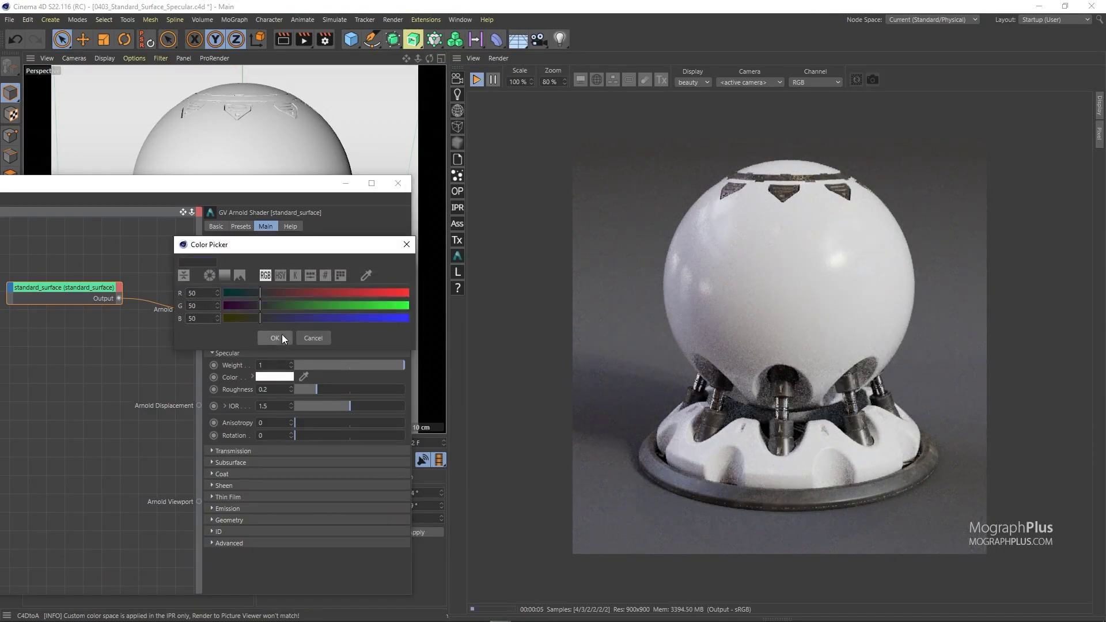
{"action": "left_click", "coordinate": [274, 338]}
- Set the IPR render zoom to 100% and move the shader network window up beside the render
{"action": "type", "text": "100"}
{"action": "key", "text": "Return"}
{"action": "left_click_drag", "start_coordinate": [277, 186], "coordinate": [370, 118]}
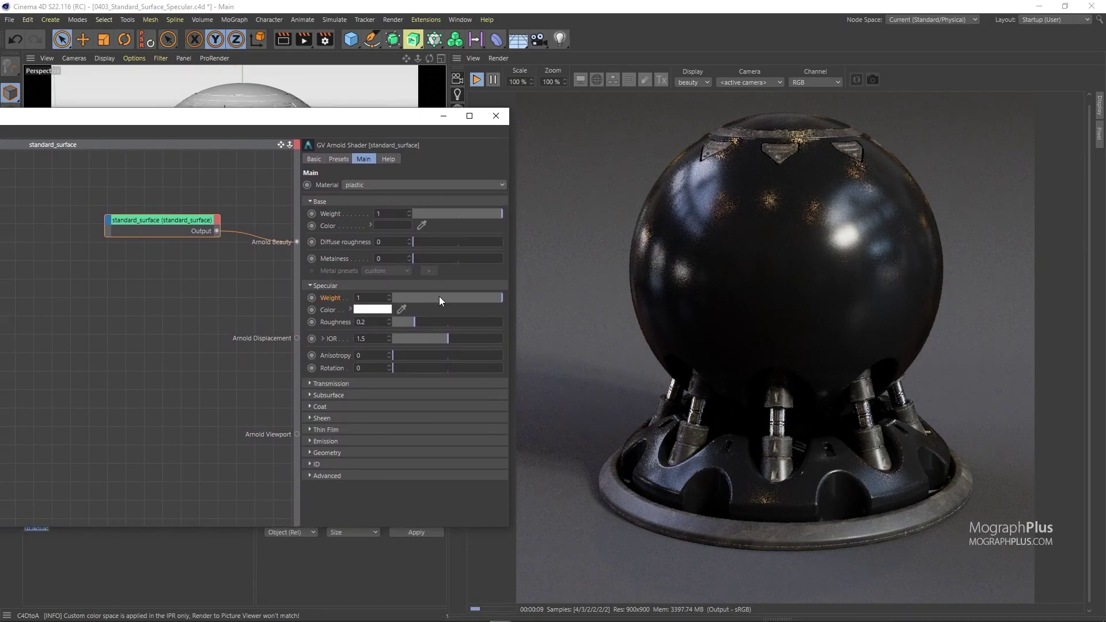
- Try specular weights of 0, 1 and about 0.49 on the standard_surface, and finish at 1
{"action": "left_click_drag", "start_coordinate": [430, 299], "coordinate": [397, 299]}
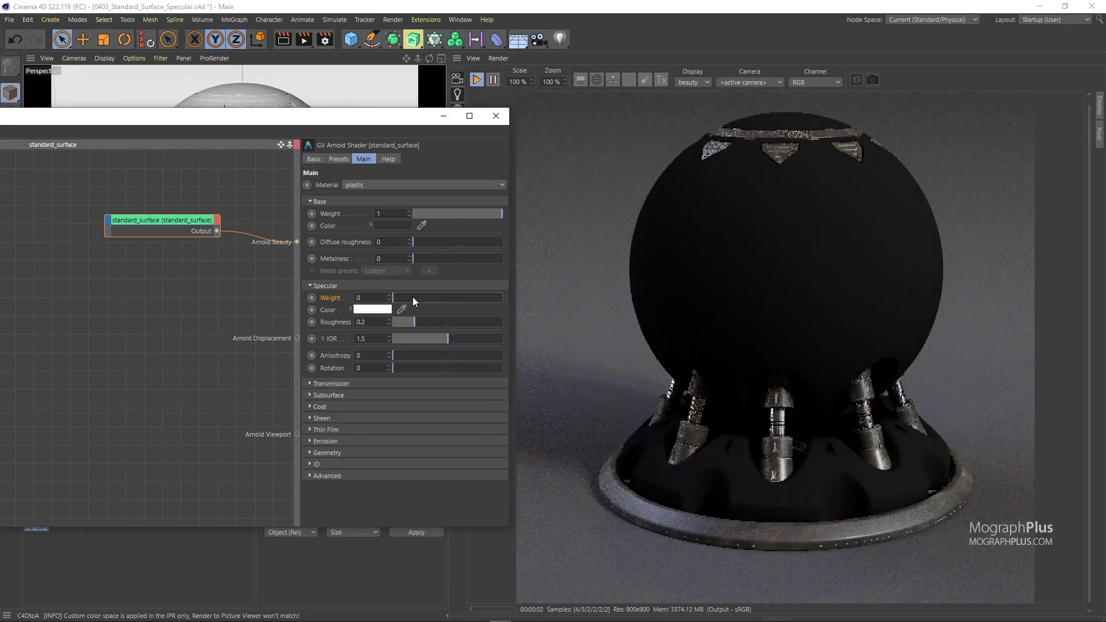
{"action": "left_click_drag", "start_coordinate": [417, 296], "coordinate": [511, 301]}
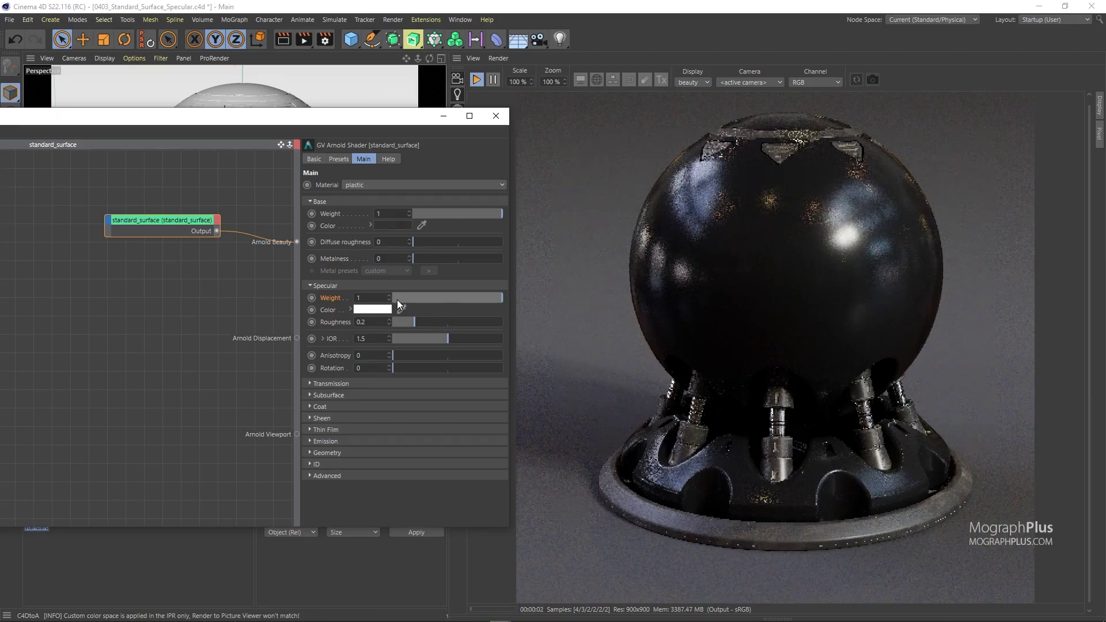
{"action": "left_click_drag", "start_coordinate": [396, 302], "coordinate": [394, 302]}
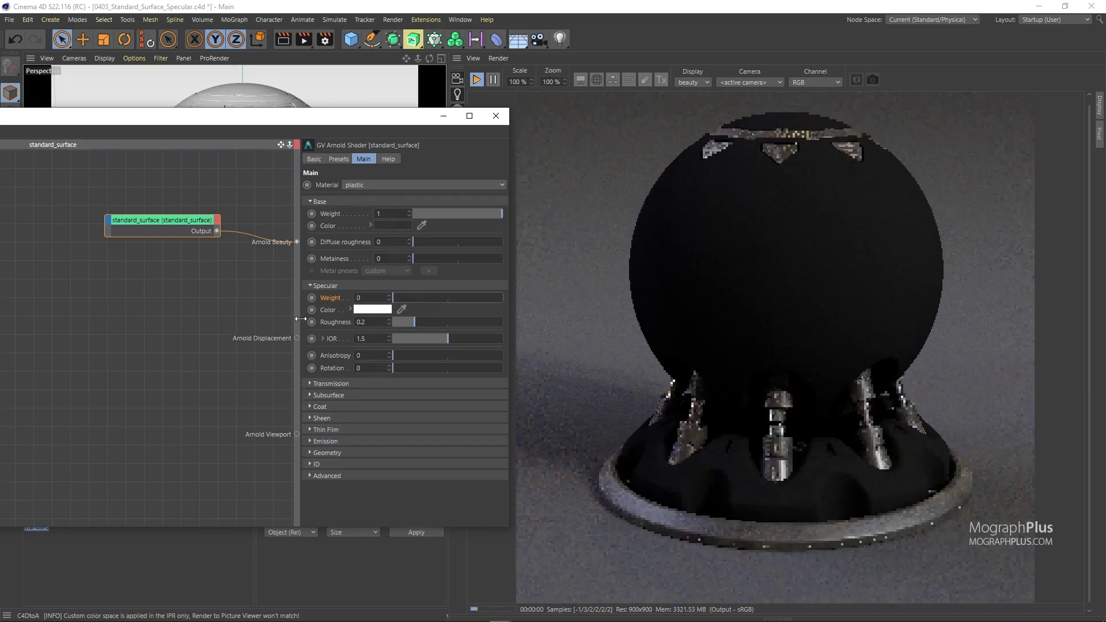
{"action": "left_click", "coordinate": [446, 297]}
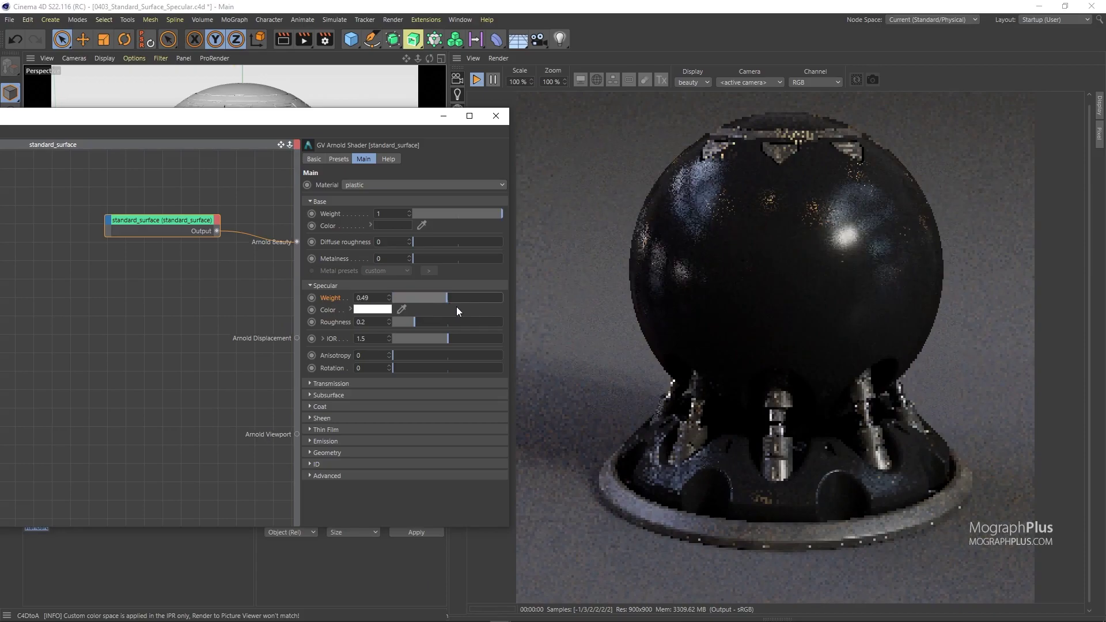
{"action": "left_click_drag", "start_coordinate": [483, 298], "coordinate": [502, 313]}
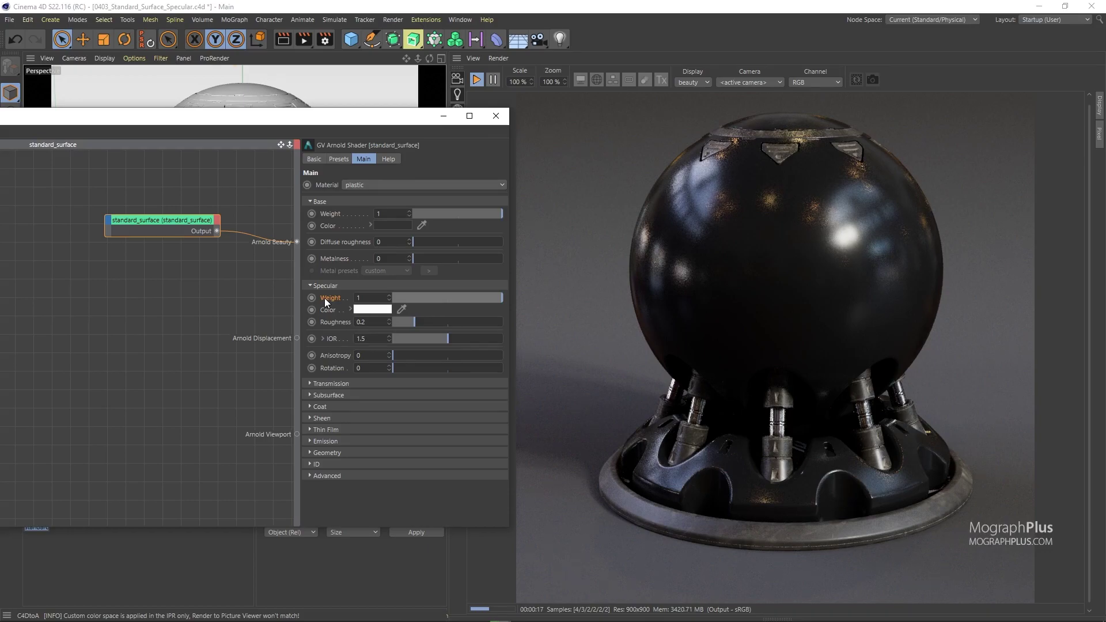
- Try blue, green and red specular colors at 85% saturation, and finish with white at 0% saturation
{"action": "left_click", "coordinate": [340, 321]}
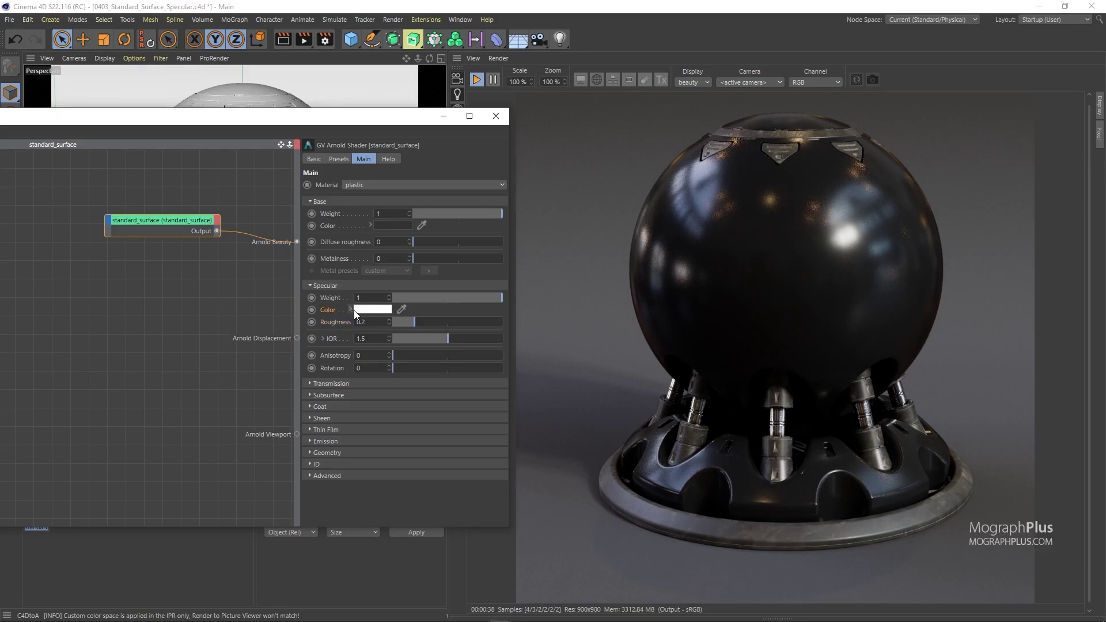
{"action": "left_click", "coordinate": [349, 309]}
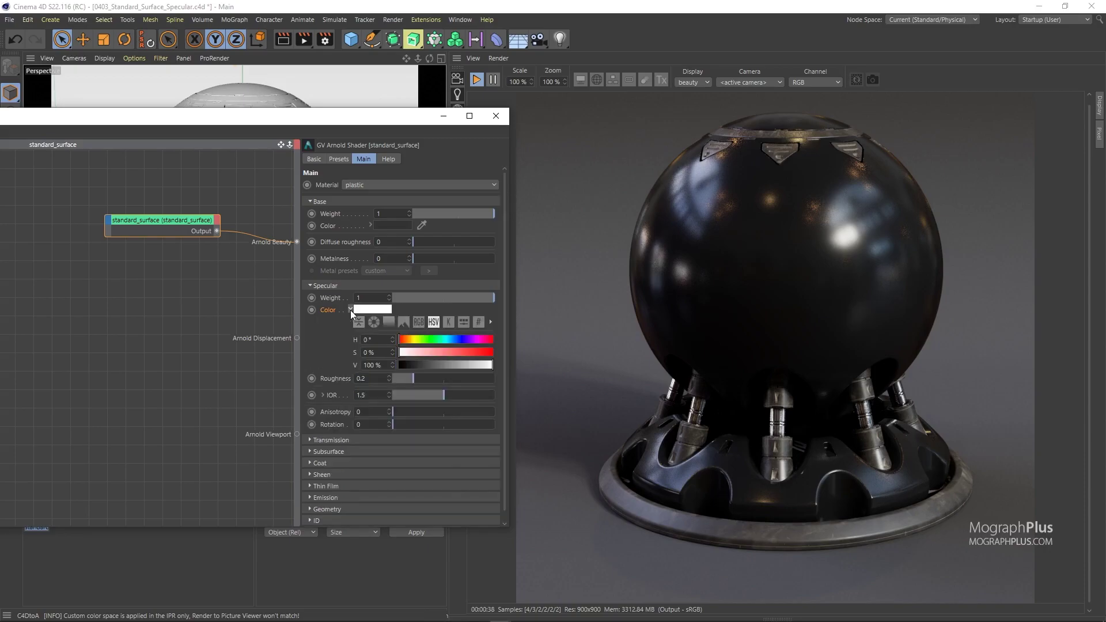
{"action": "left_click", "coordinate": [451, 339]}
{"action": "left_click", "coordinate": [479, 352]}
{"action": "left_click", "coordinate": [480, 340]}
{"action": "left_click", "coordinate": [464, 340]}
{"action": "left_click", "coordinate": [429, 340]}
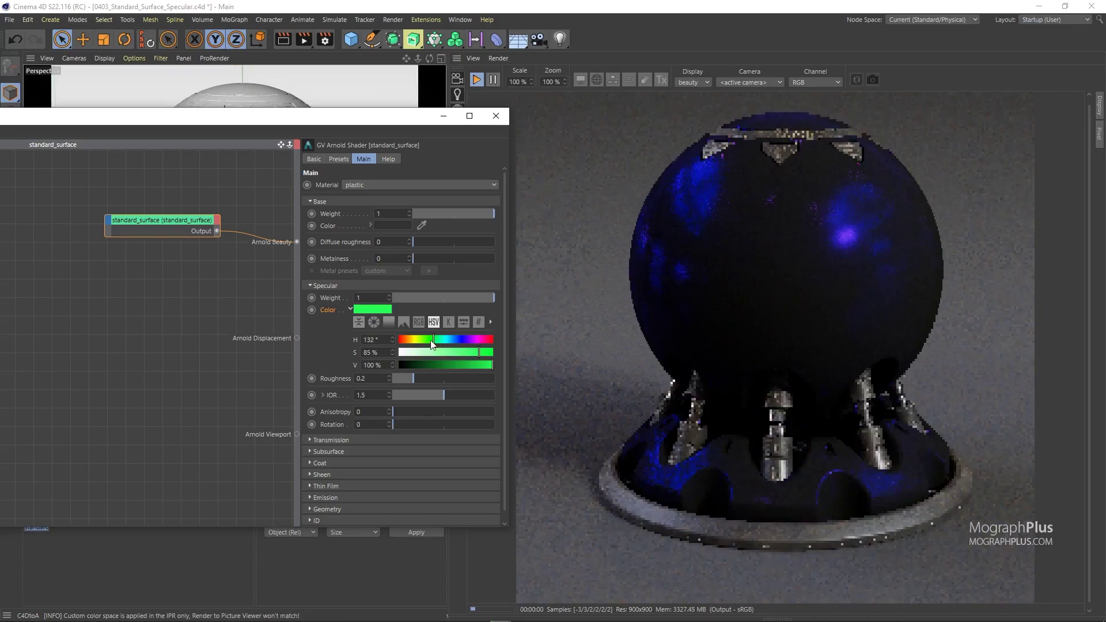
{"action": "left_click", "coordinate": [408, 340]}
{"action": "left_click", "coordinate": [400, 339]}
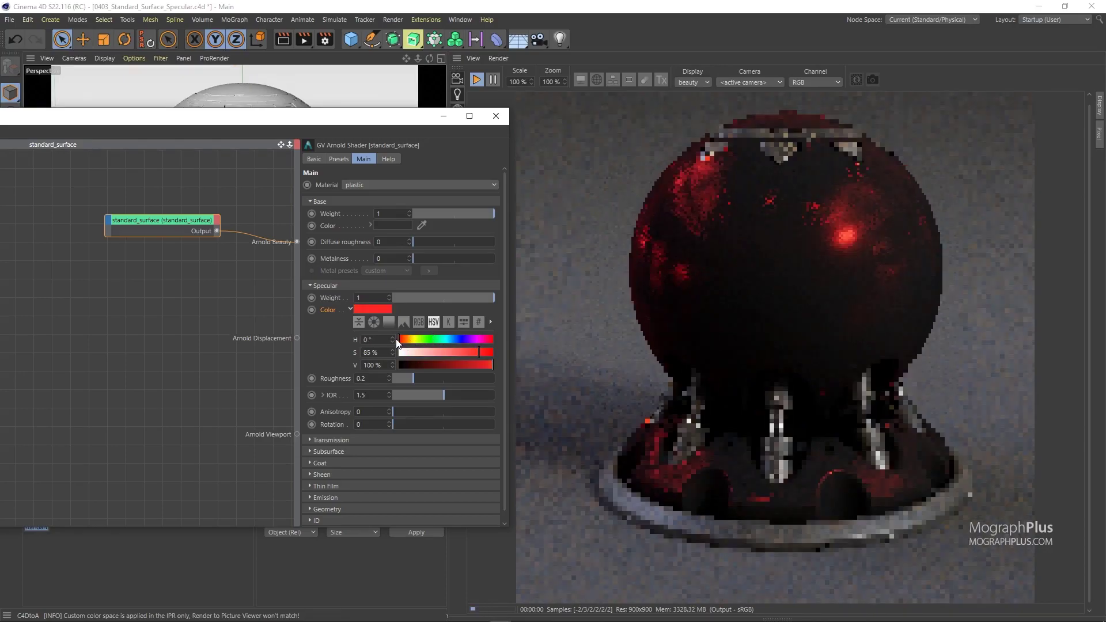
{"action": "left_click", "coordinate": [400, 352]}
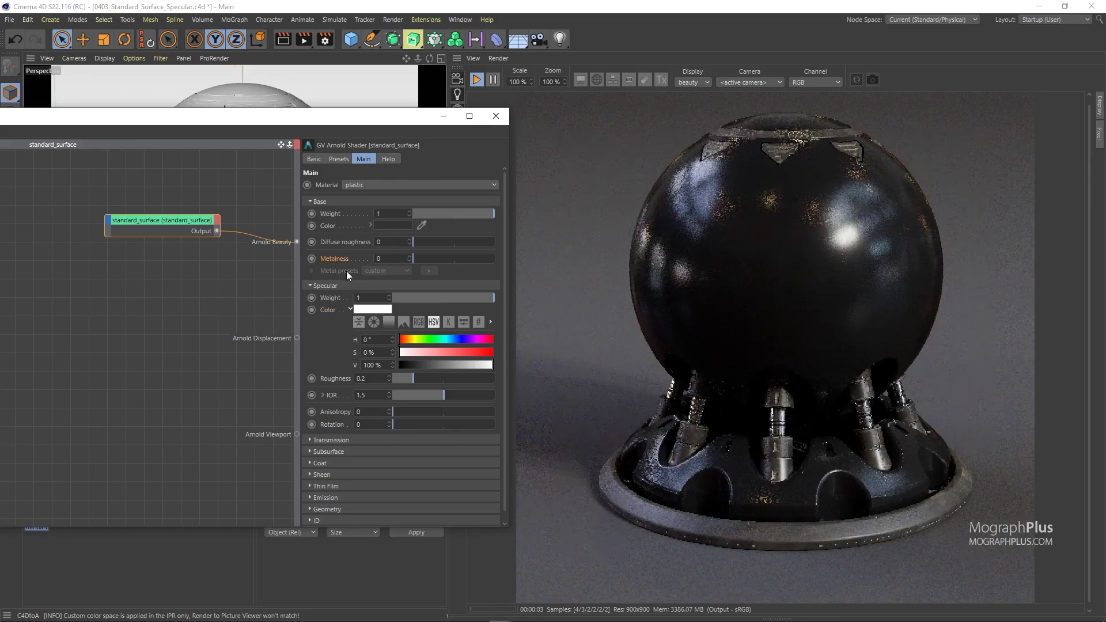
{"action": "left_click", "coordinate": [349, 309]}
- Add an image node with the BW21 texture and connect its output to the standard_surface specular weight
{"action": "left_click", "coordinate": [137, 283]}
{"action": "key", "text": "Tab"}
{"action": "type", "text": "image"}
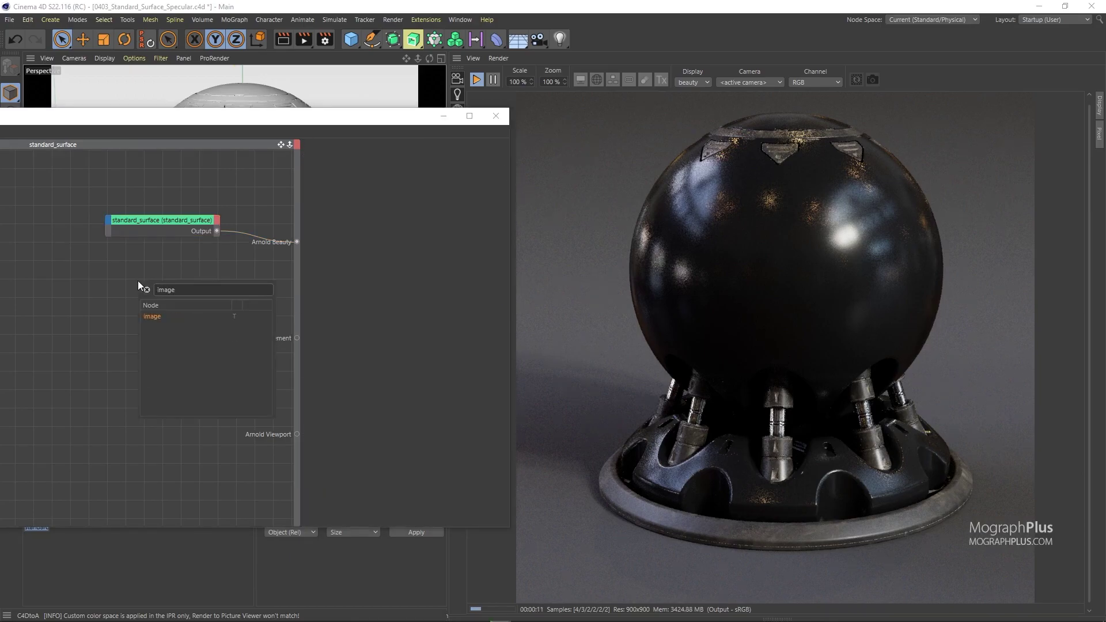
{"action": "key", "text": "Return"}
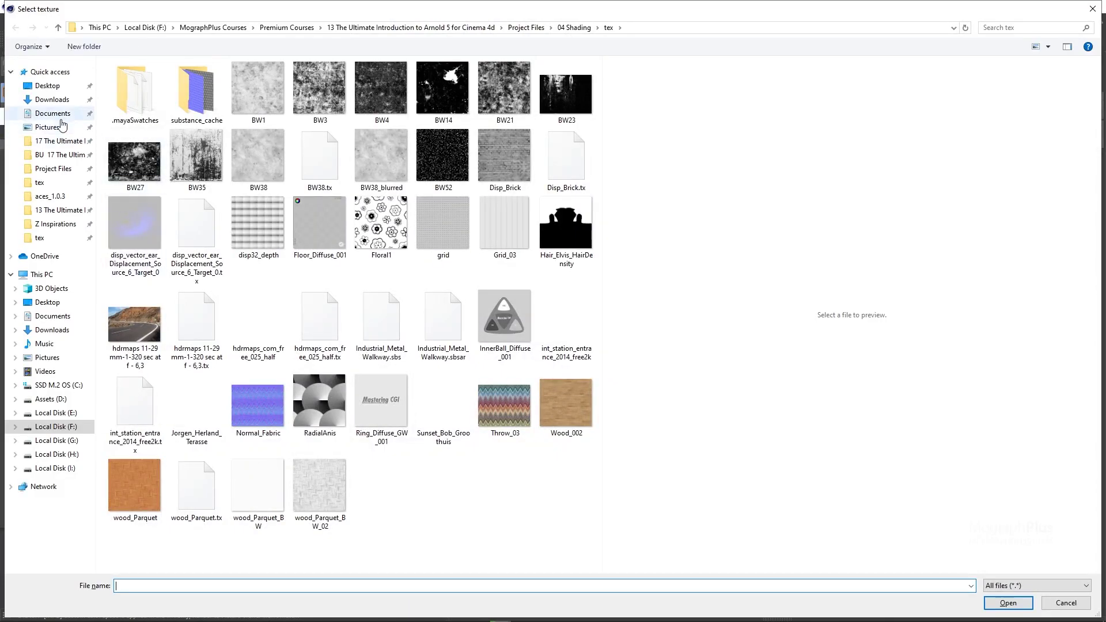
{"action": "left_click", "coordinate": [40, 182]}
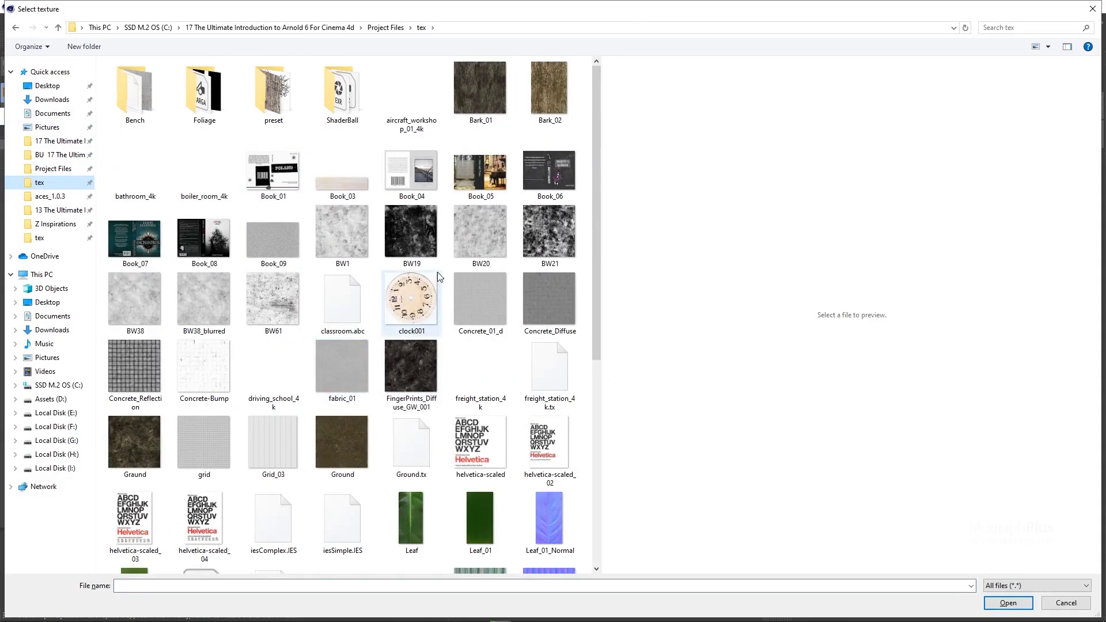
{"action": "double_click", "coordinate": [544, 240]}
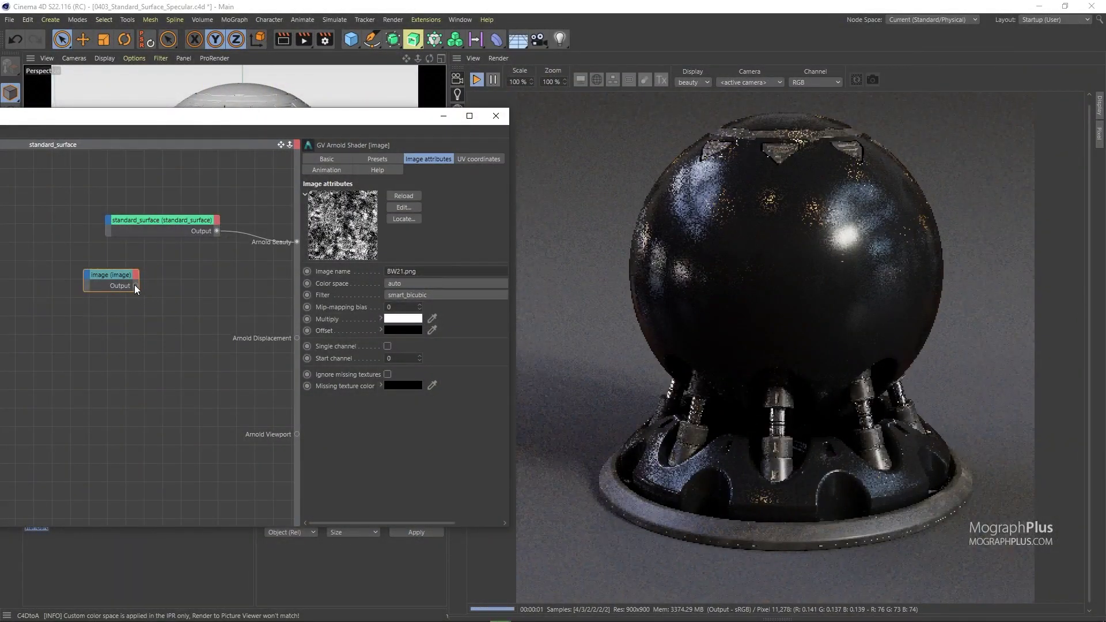
{"action": "left_click_drag", "start_coordinate": [134, 285], "coordinate": [196, 238]}
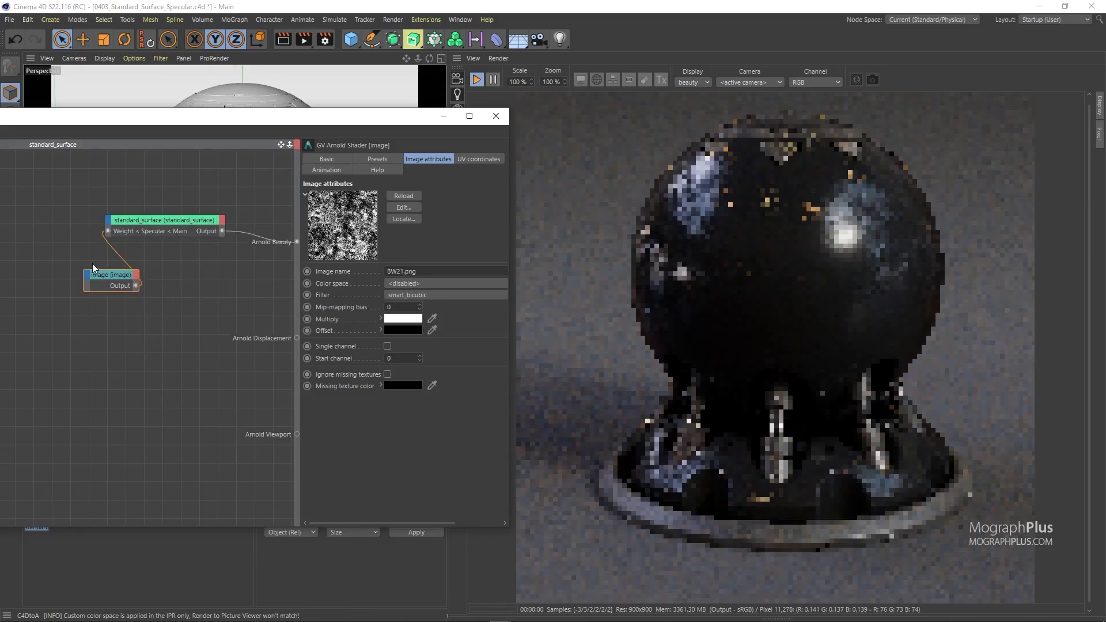
- Alternate the beauty shader between the image node and standard_surface to compare the raw texture with its effect on the reflections
{"action": "key", "text": "alt+w"}
{"action": "key", "text": "Escape"}
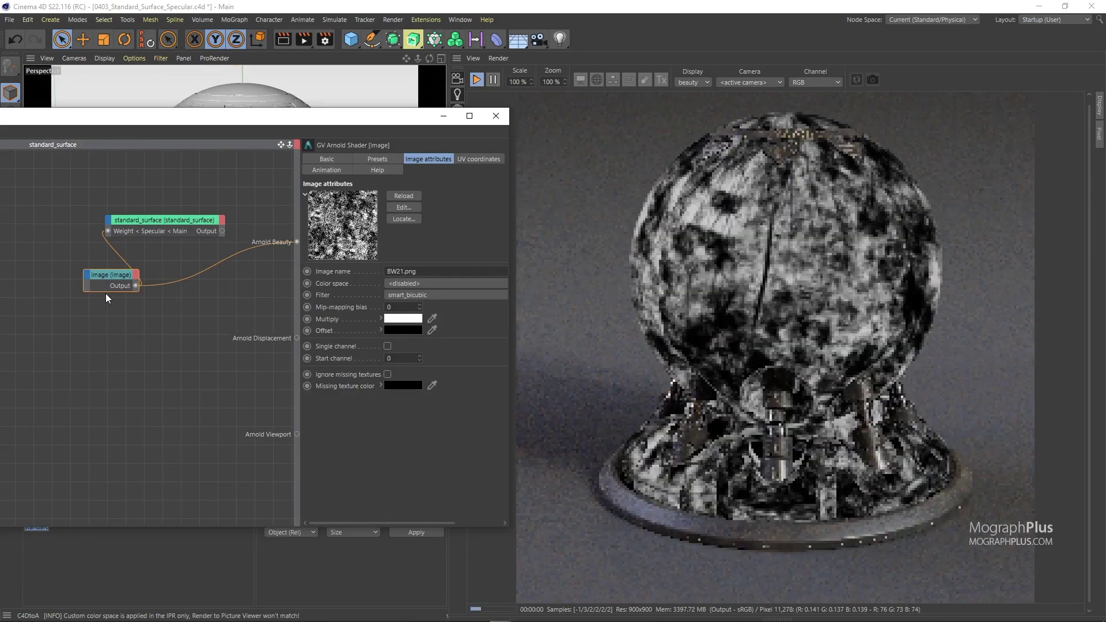
{"action": "left_click", "coordinate": [144, 227]}
{"action": "key", "text": "alt+w"}
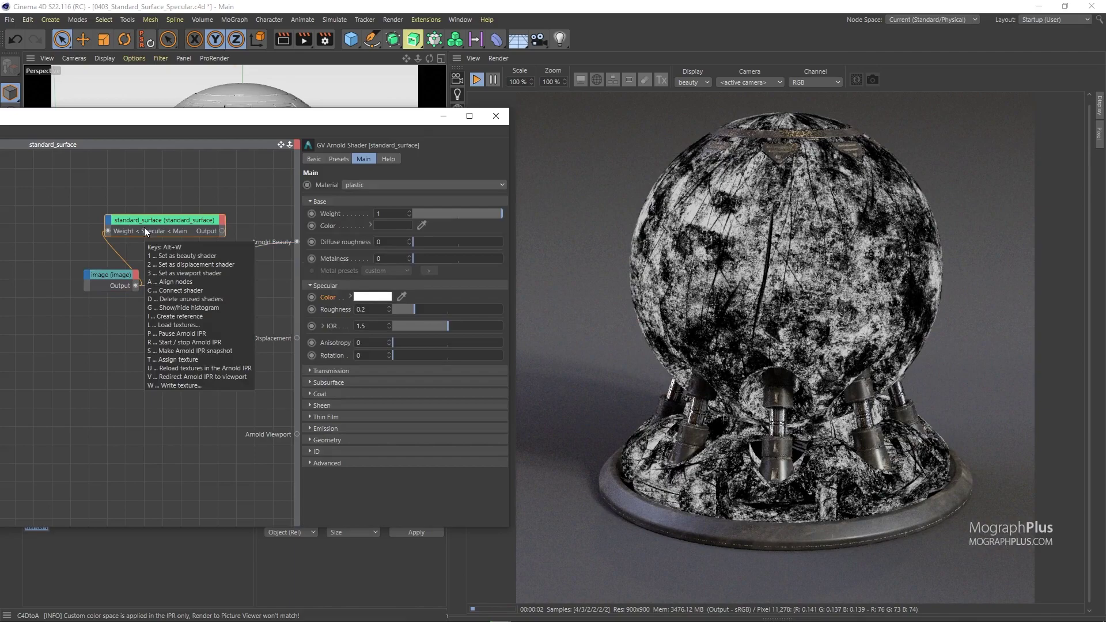
{"action": "key", "text": "1"}
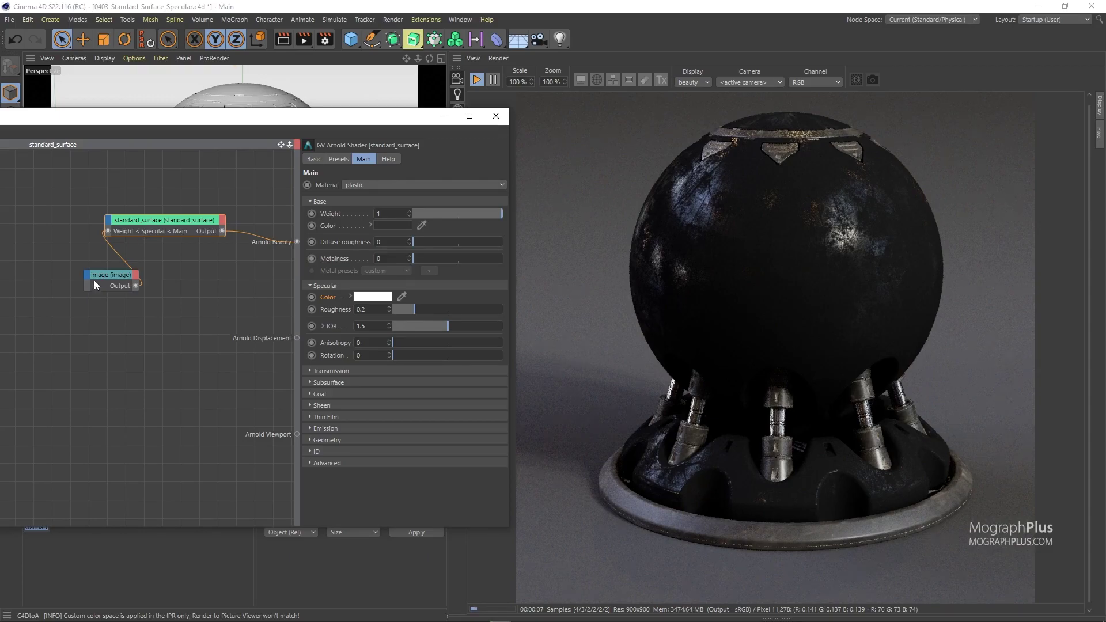
{"action": "left_click_drag", "start_coordinate": [53, 275], "coordinate": [86, 295]}
{"action": "key", "text": "alt+w"}
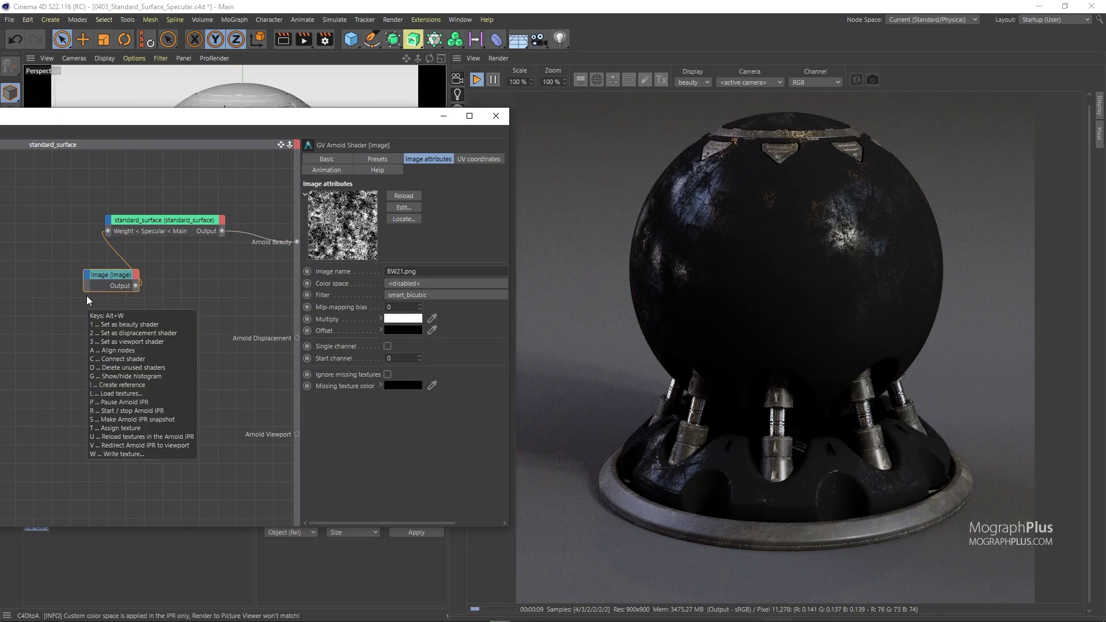
{"action": "key", "text": "1"}
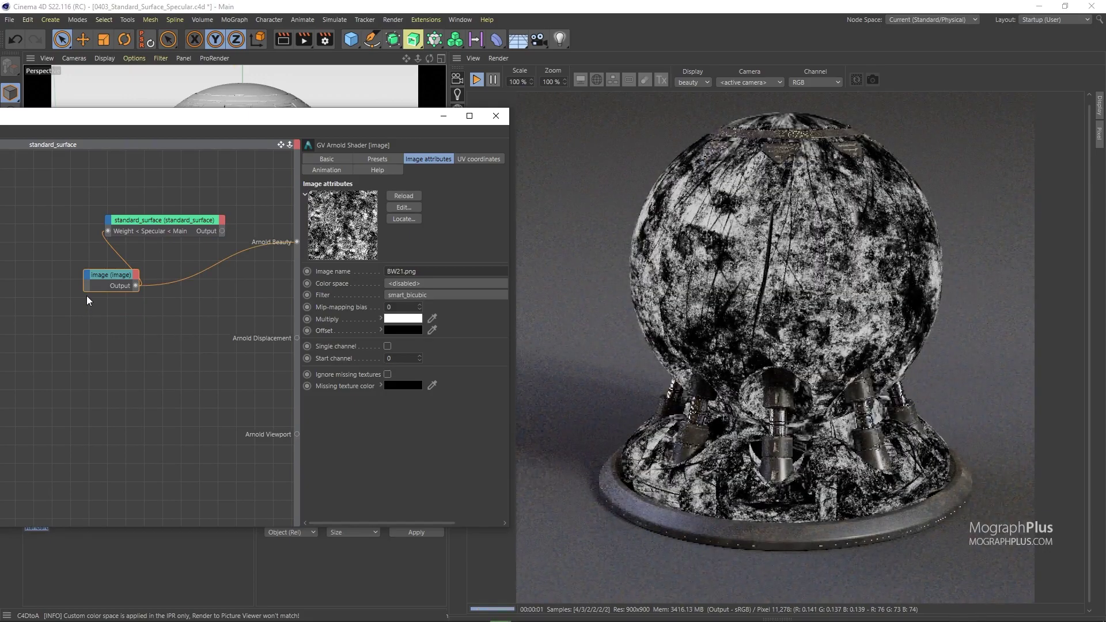
{"action": "left_click", "coordinate": [189, 232]}
{"action": "key", "text": "alt+w"}
{"action": "key", "text": "1"}
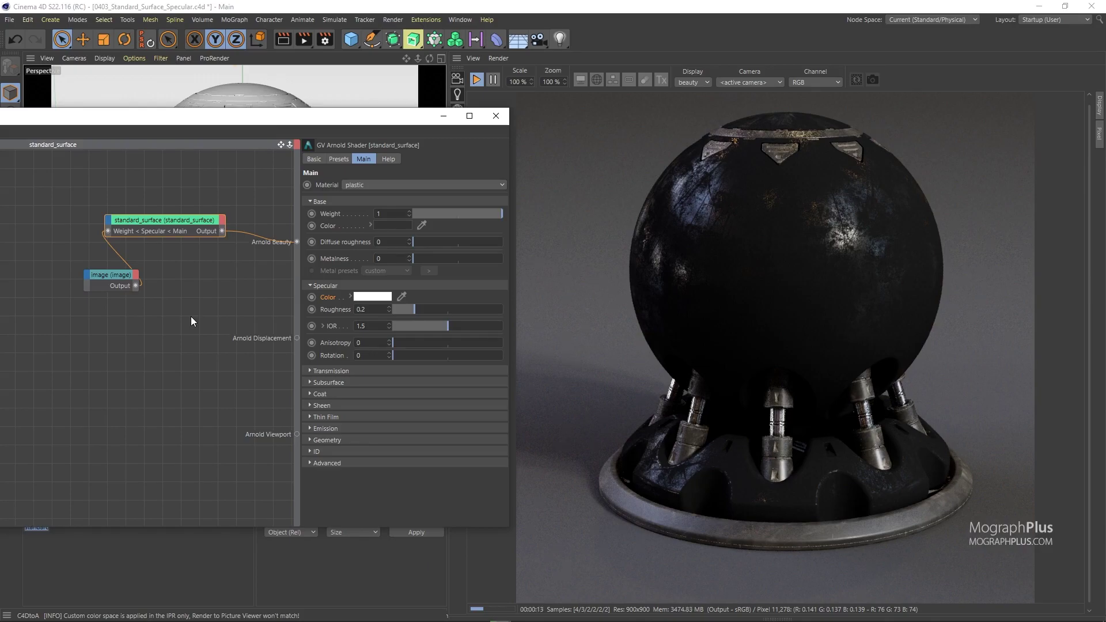
- Delete the BW21 image node from the shader network
{"action": "left_click", "coordinate": [119, 254]}
{"action": "left_click_drag", "start_coordinate": [91, 257], "coordinate": [133, 320]}
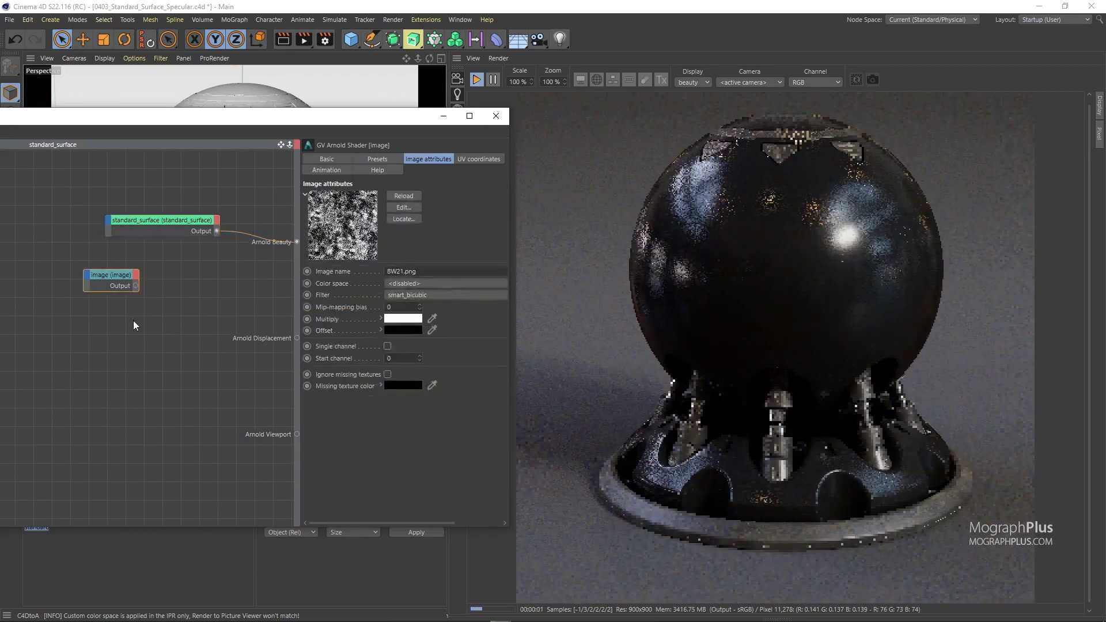
{"action": "key", "text": "Delete"}
- Test the standard_surface specular roughness at 0 and 0.91, and finish at 0
{"action": "left_click_drag", "start_coordinate": [163, 182], "coordinate": [219, 307]}
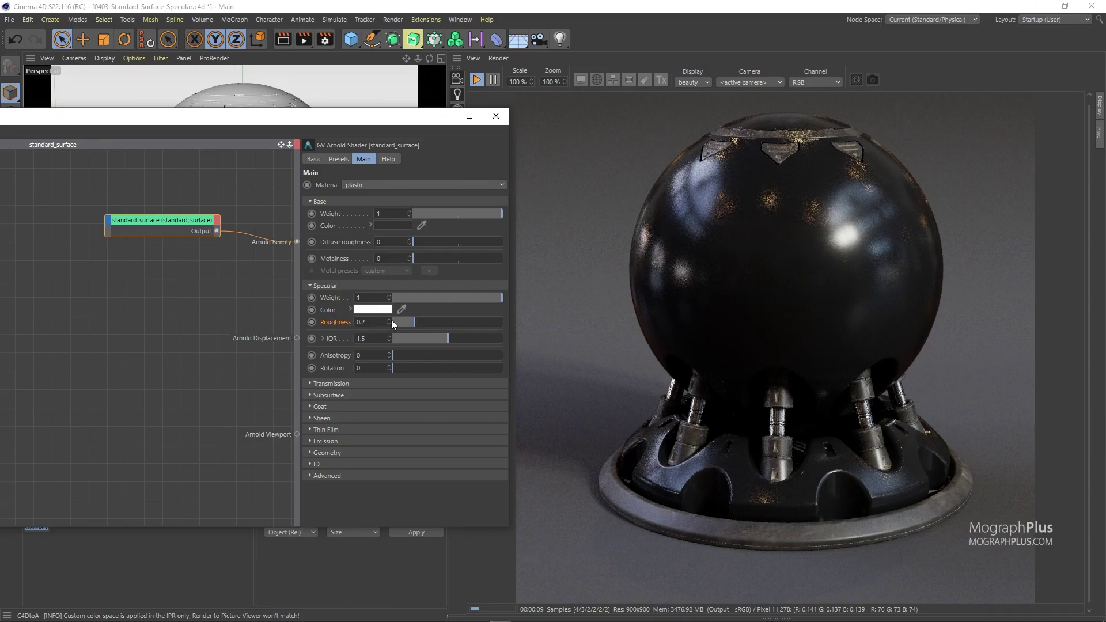
{"action": "left_click_drag", "start_coordinate": [402, 321], "coordinate": [387, 320]}
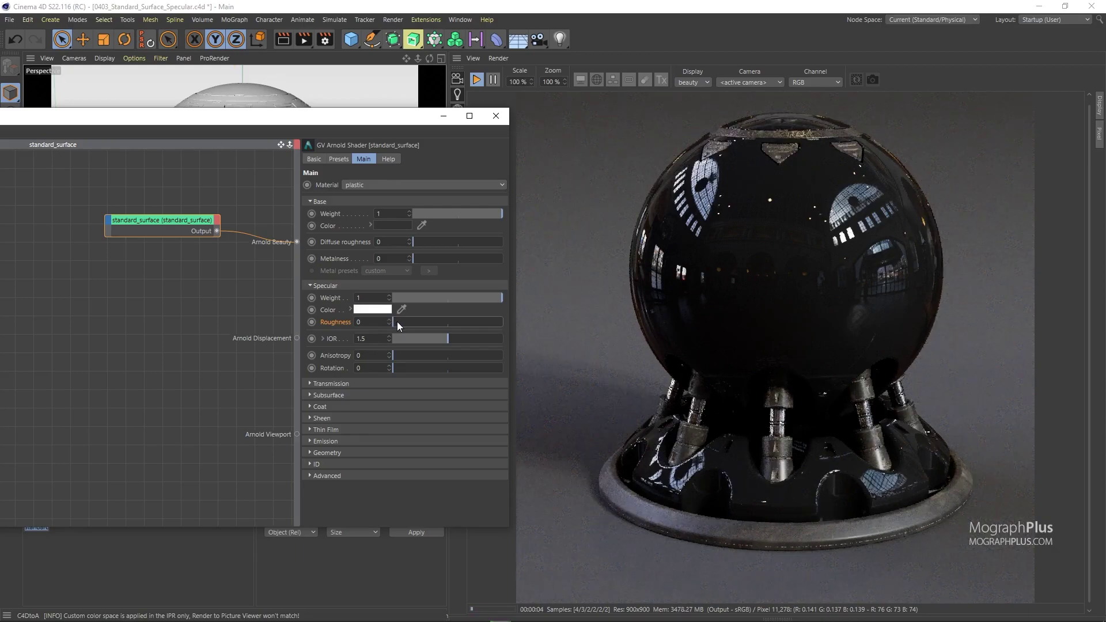
{"action": "left_click_drag", "start_coordinate": [398, 322], "coordinate": [493, 323]}
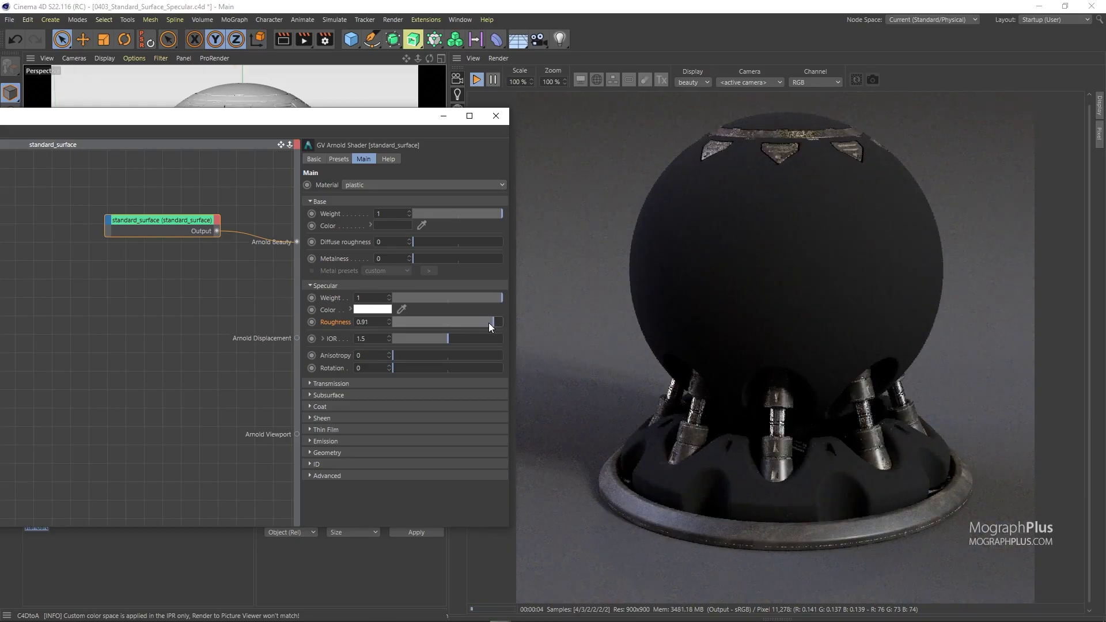
{"action": "left_click_drag", "start_coordinate": [484, 322], "coordinate": [390, 318]}
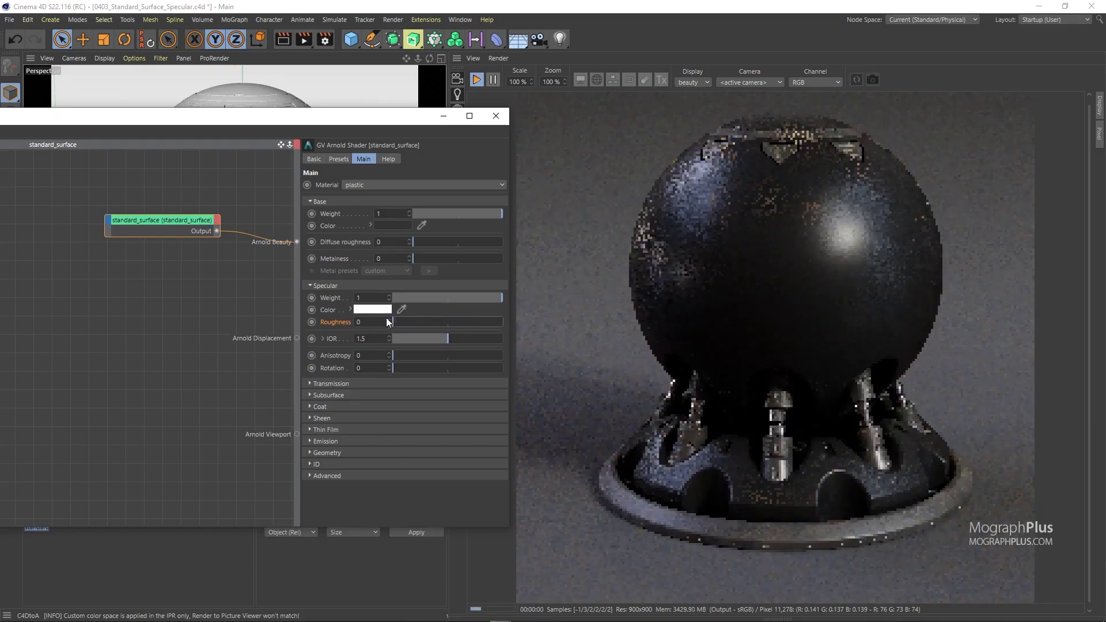
- Add an image node with the BW38 texture and set it as the beauty shader to preview the map
{"action": "left_click", "coordinate": [164, 289]}
{"action": "key", "text": "Tab"}
{"action": "type", "text": "image"}
{"action": "key", "text": "Return"}
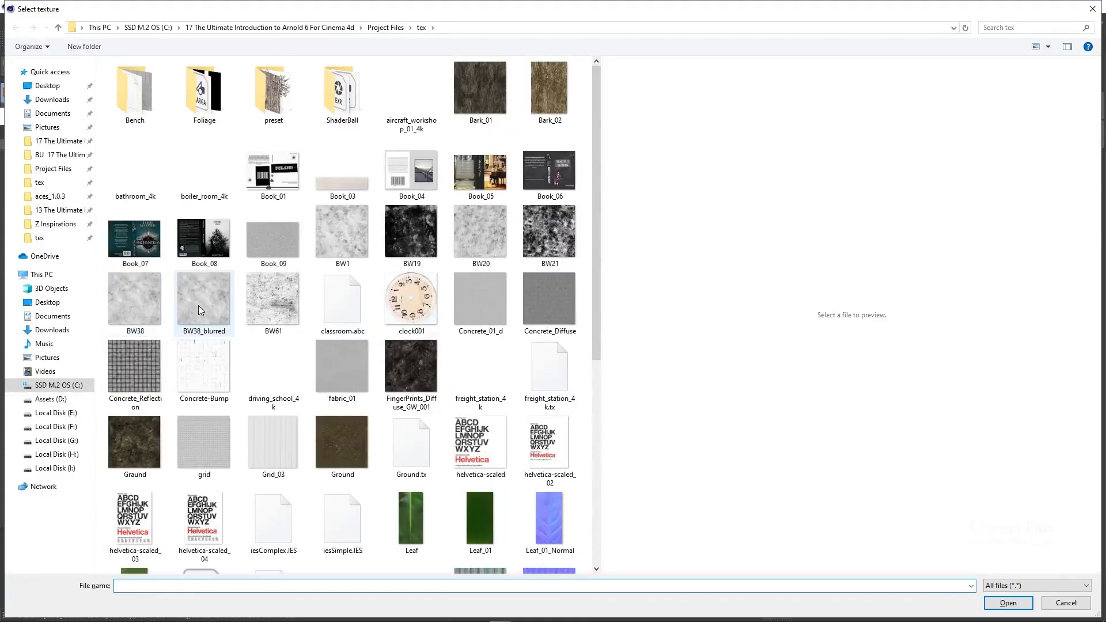
{"action": "double_click", "coordinate": [151, 300]}
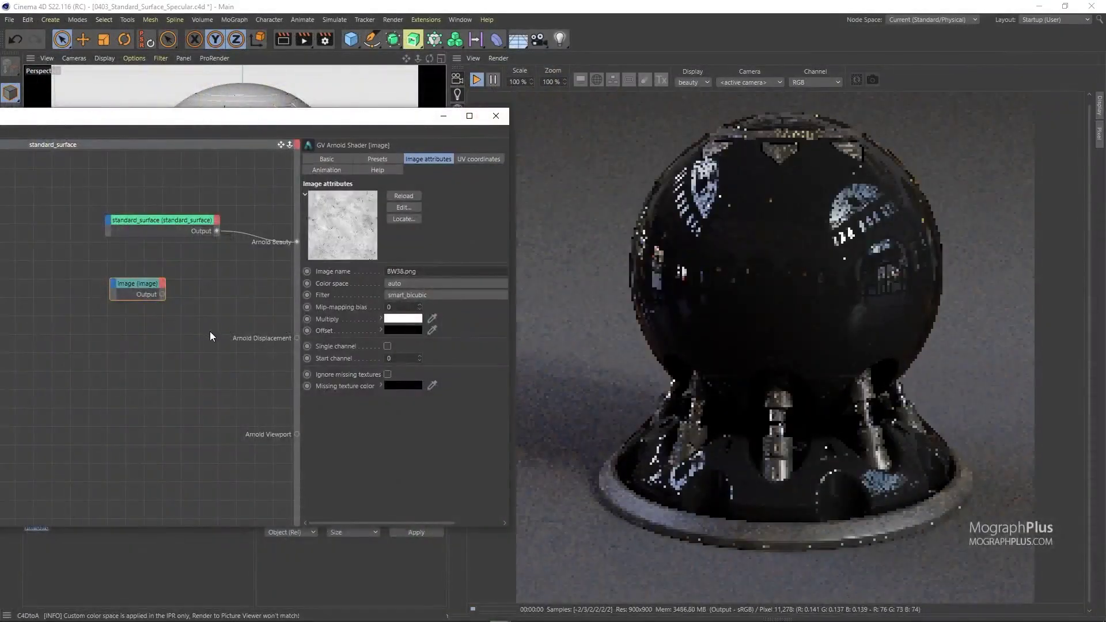
{"action": "key", "text": "alt+w"}
{"action": "key", "text": "1"}
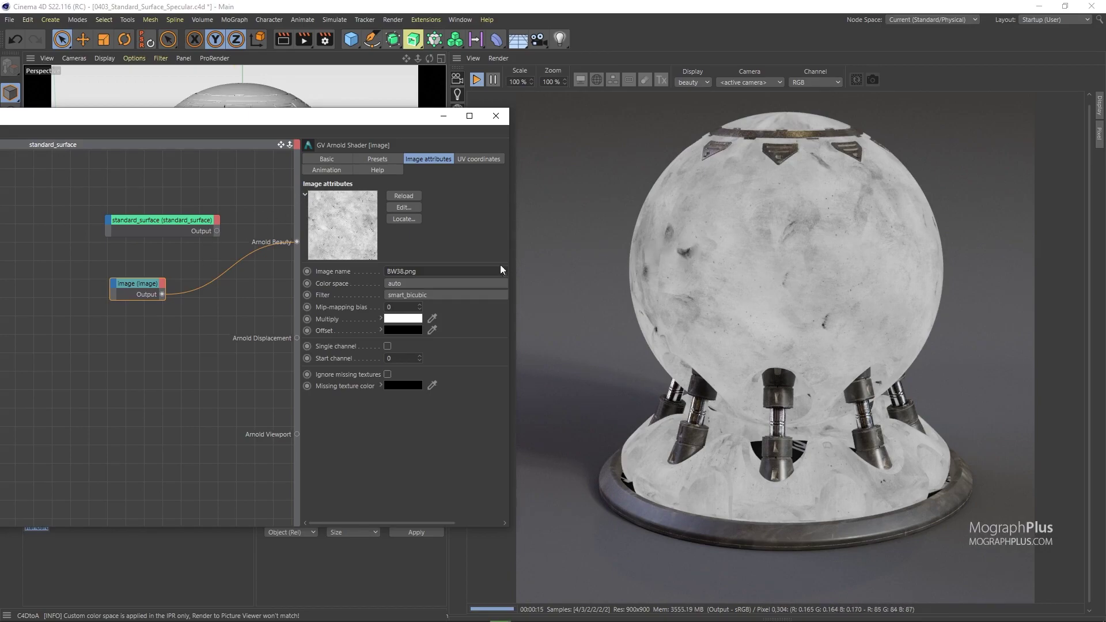
- Connect the BW38 image output to the specular roughness of standard_surface
{"action": "left_click_drag", "start_coordinate": [162, 294], "coordinate": [110, 222]}
{"action": "mouse_move", "coordinate": [161, 241]}
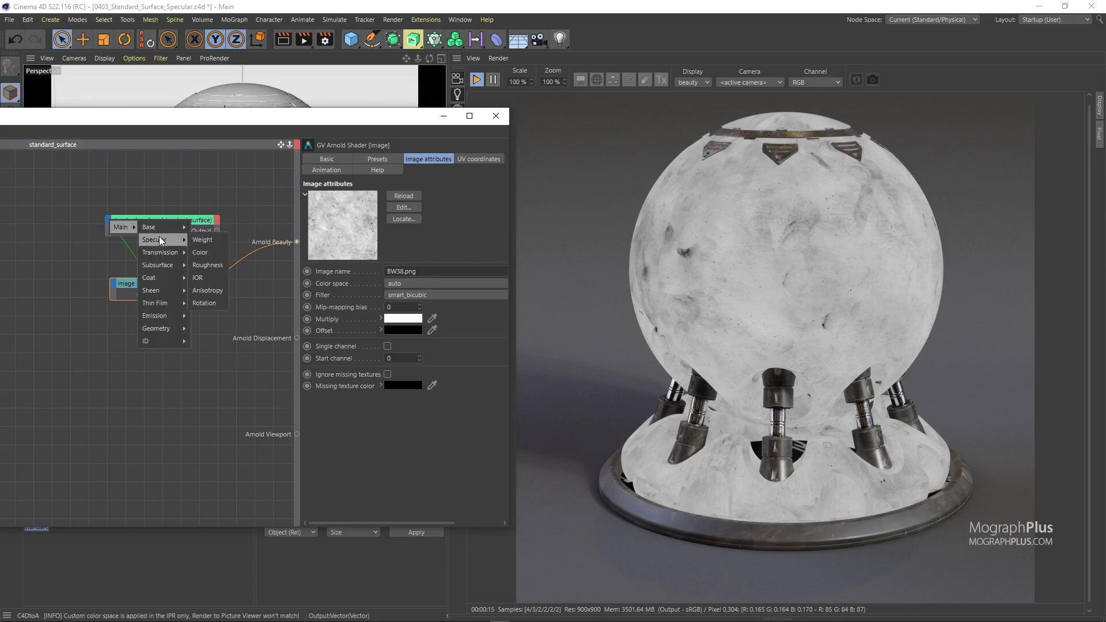
{"action": "left_click", "coordinate": [216, 264]}
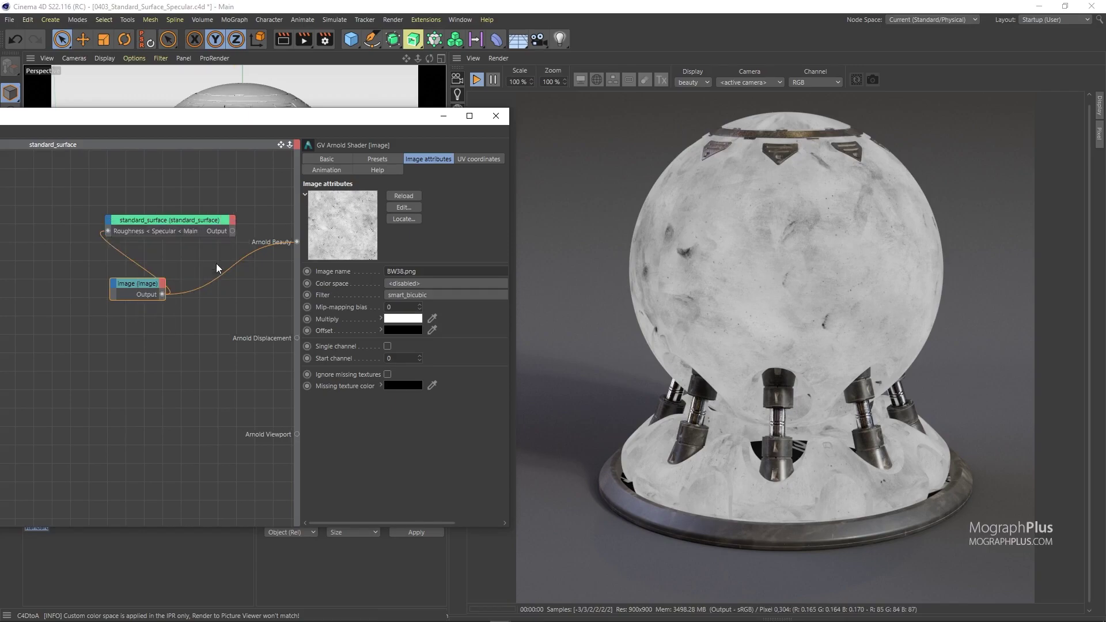
- Set standard_surface as the beauty shader to preview the roughness map on the material
{"action": "left_click", "coordinate": [197, 219]}
{"action": "key", "text": "alt+w"}
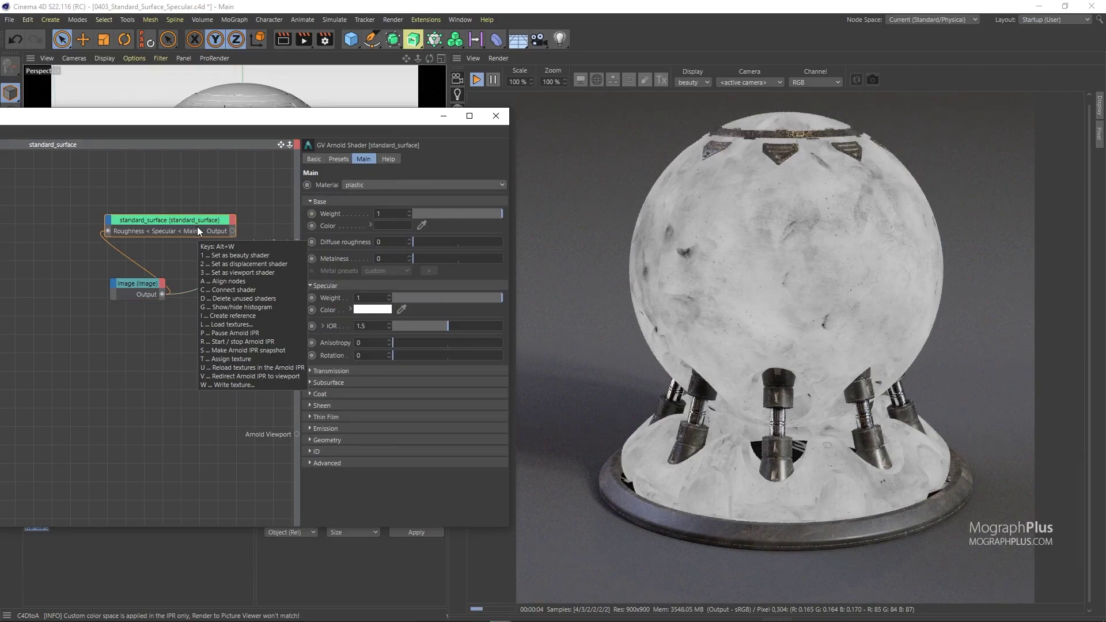
{"action": "key", "text": "1"}
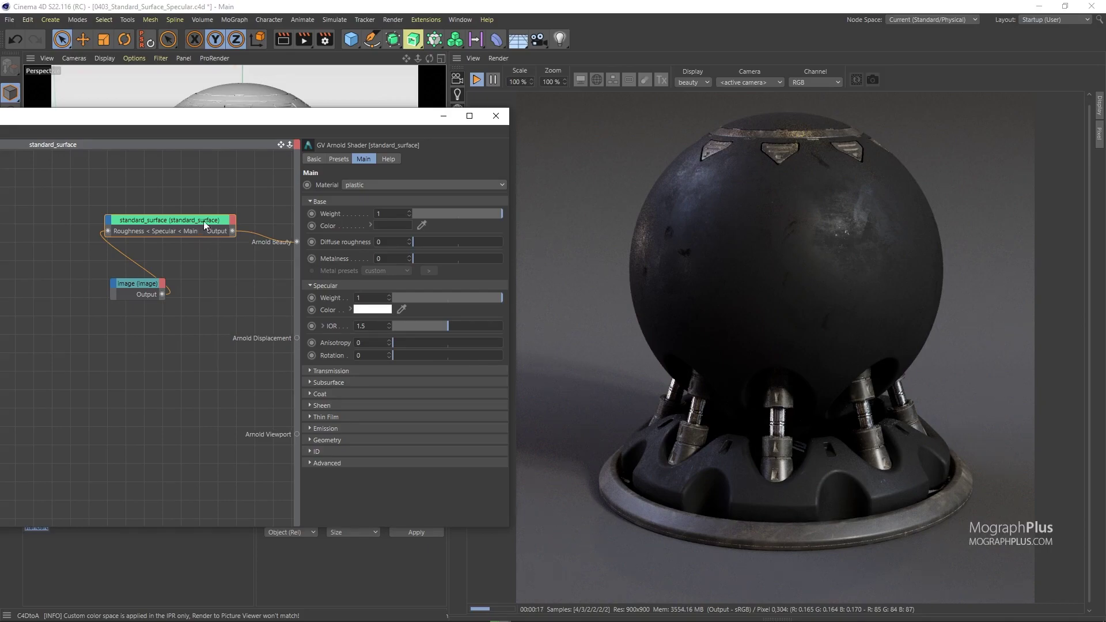
- Move the image node before standard_surface in the network, leaving room between them for another node
{"action": "left_click_drag", "start_coordinate": [287, 125], "coordinate": [369, 125]}
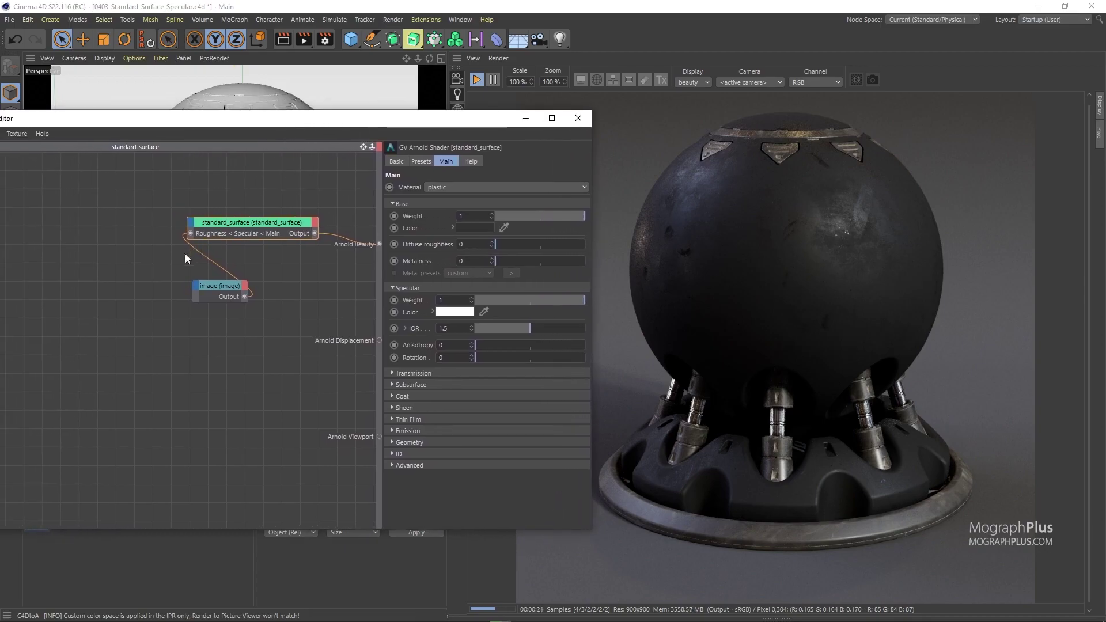
{"action": "left_click_drag", "start_coordinate": [213, 289], "coordinate": [57, 272]}
{"action": "left_click", "coordinate": [117, 313]}
{"action": "left_click_drag", "start_coordinate": [118, 310], "coordinate": [41, 254]}
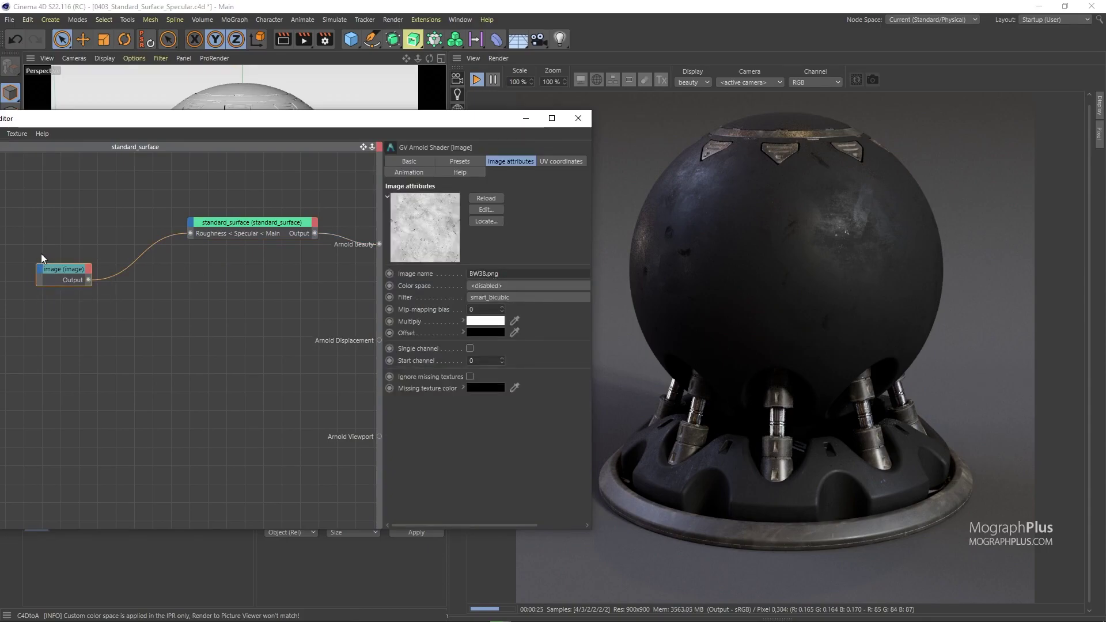
- Add a ramp_float node to the network below the image and standard_surface nodes
{"action": "left_click", "coordinate": [202, 310]}
{"action": "key", "text": "Tab"}
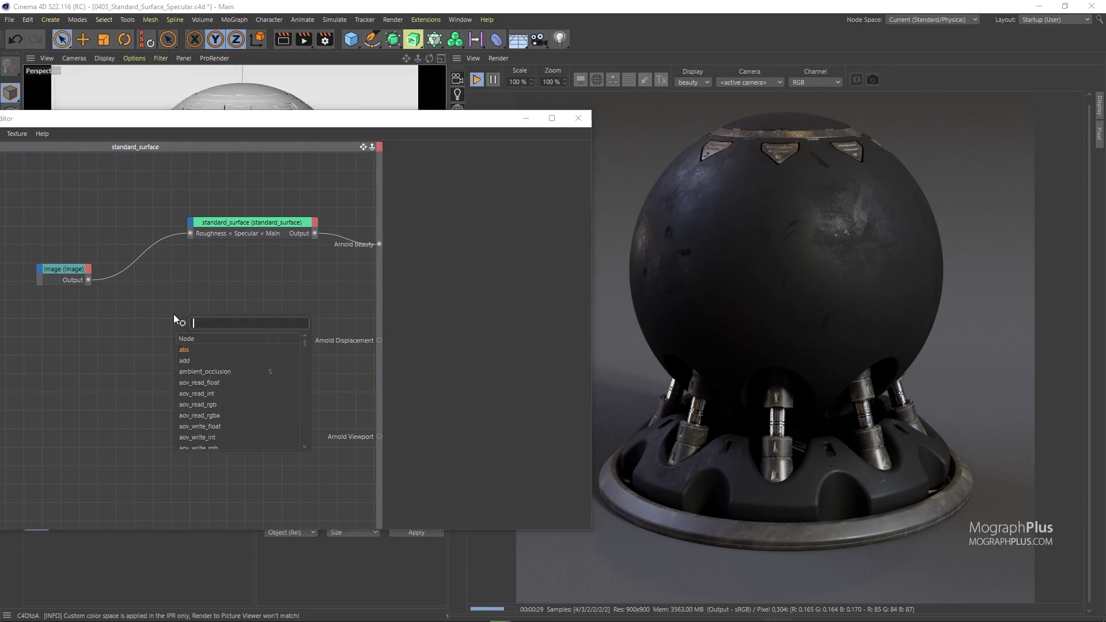
{"action": "type", "text": "ramp"}
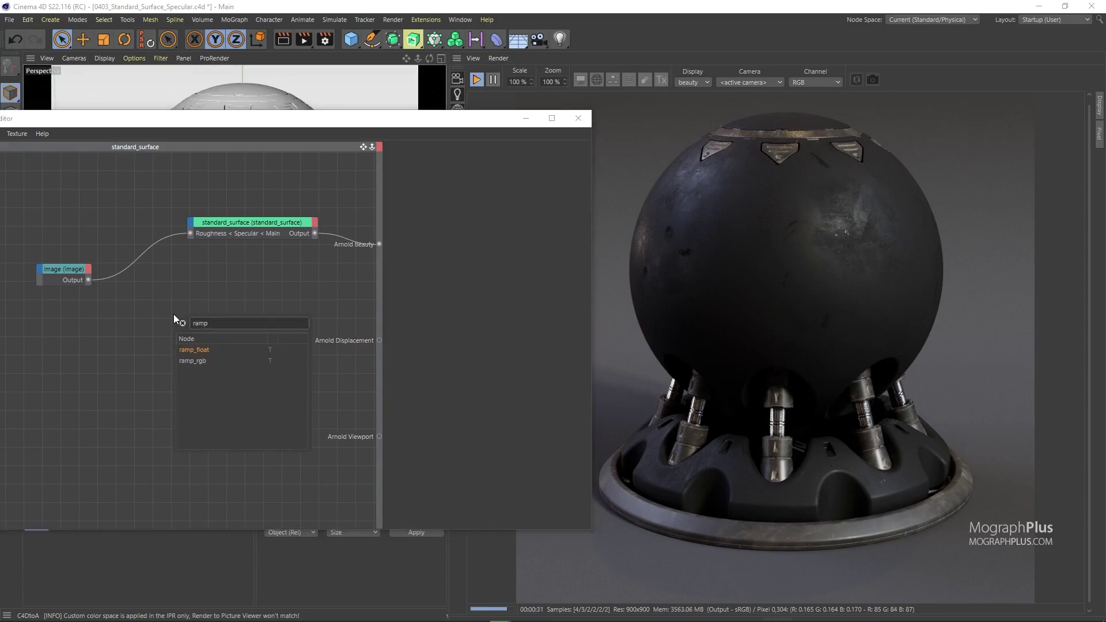
{"action": "key", "text": "Return"}
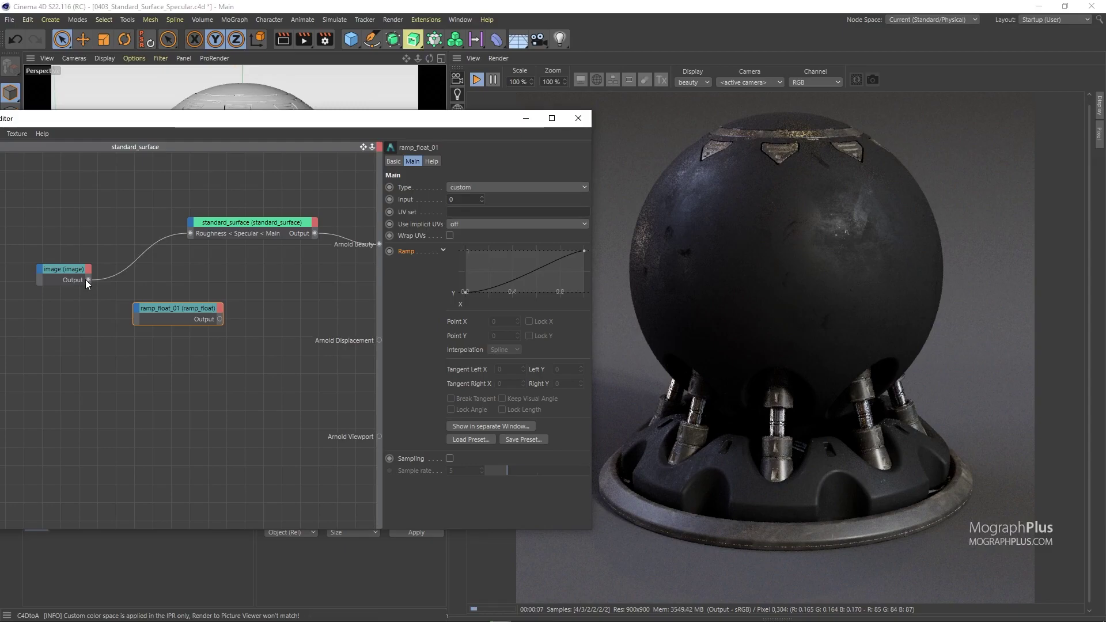
- Connect the image output to the ramp_float main input and the ramp_float output to Arnold Beauty
{"action": "left_click_drag", "start_coordinate": [139, 308], "coordinate": [139, 307]}
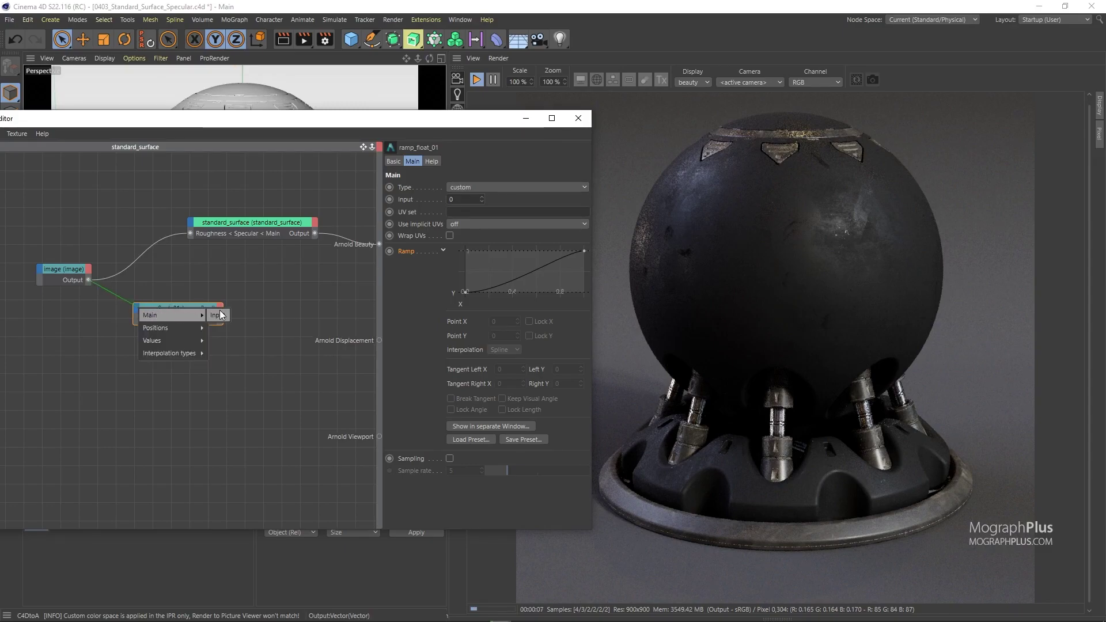
{"action": "left_click", "coordinate": [219, 311]}
{"action": "left_click_drag", "start_coordinate": [219, 318], "coordinate": [380, 244]}
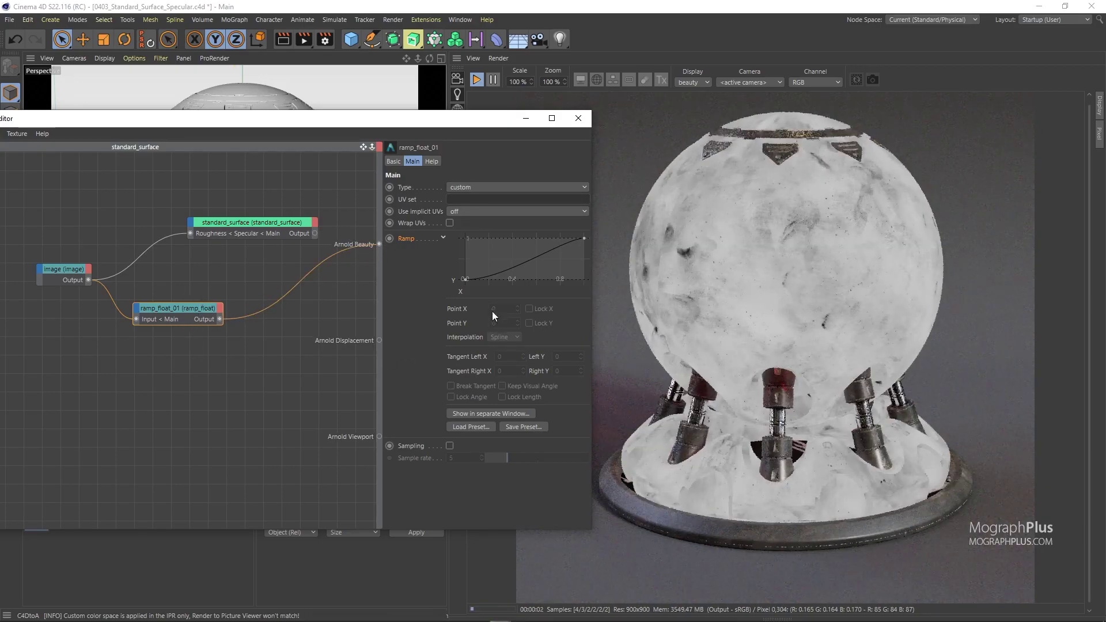
- Invert the ramp_float curve, moving its start point up to 1 and its end point down to 0
{"action": "left_click", "coordinate": [465, 280]}
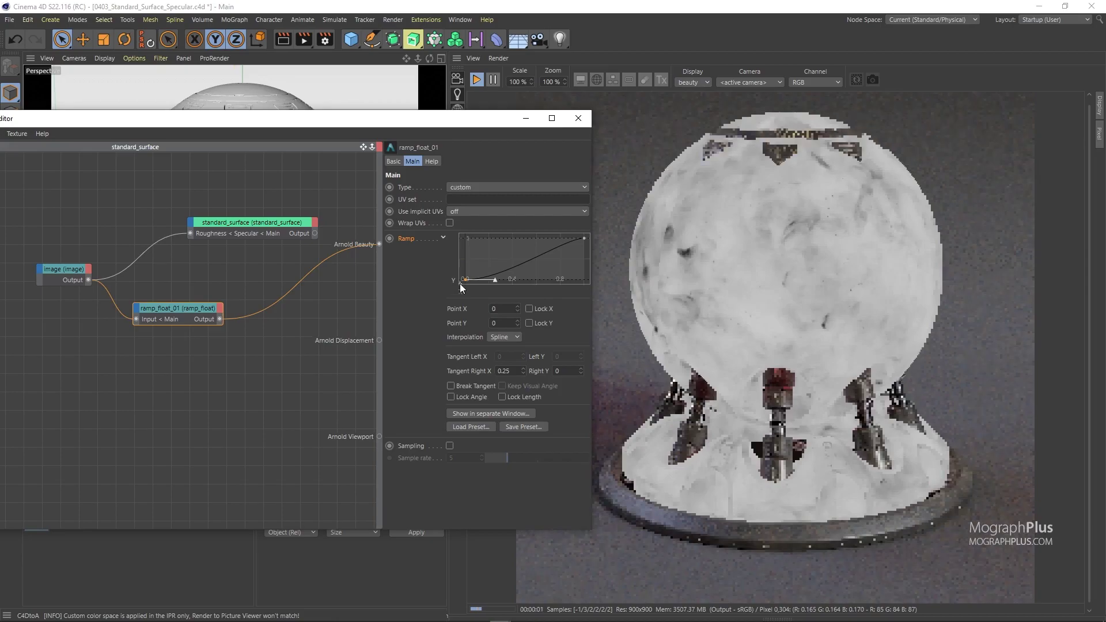
{"action": "mouse_move", "coordinate": [466, 280]}
{"action": "left_mouse_down"}
{"action": "mouse_move", "coordinate": [463, 249]}
{"action": "mouse_move", "coordinate": [465, 279]}
{"action": "left_mouse_up"}
{"action": "left_click", "coordinate": [468, 245]}
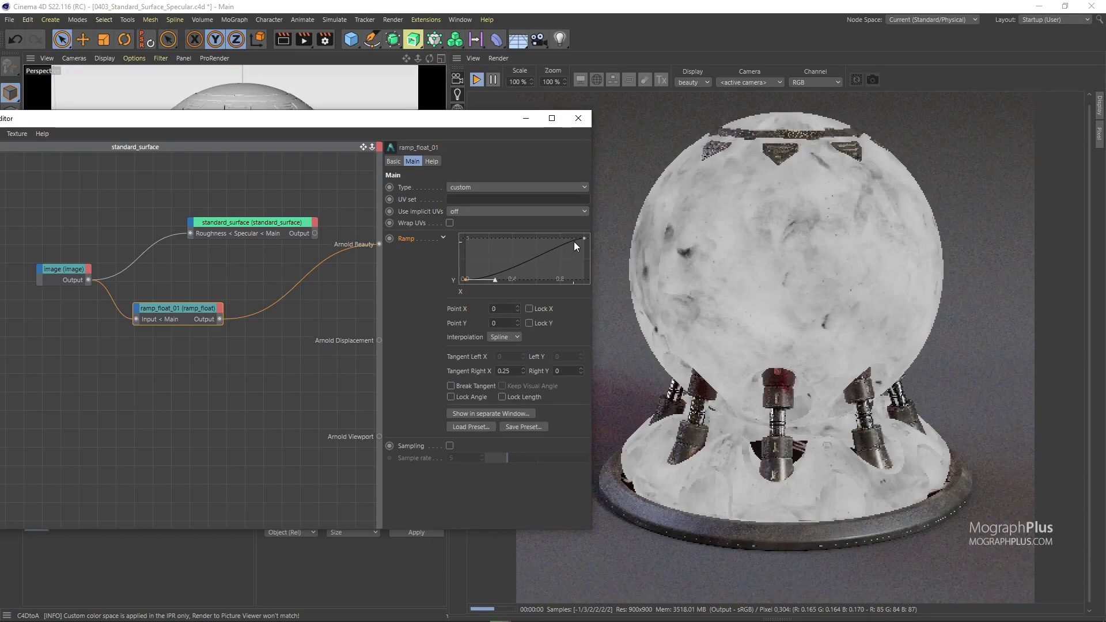
{"action": "left_click_drag", "start_coordinate": [583, 238], "coordinate": [594, 302]}
{"action": "left_click_drag", "start_coordinate": [464, 280], "coordinate": [458, 235]}
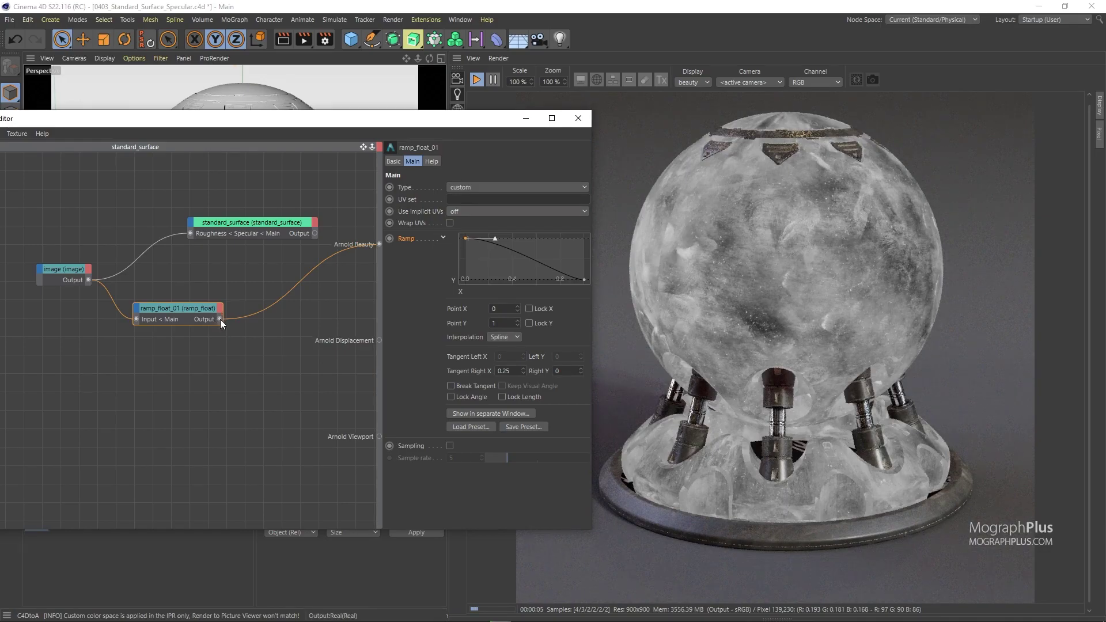
- Connect the ramp_float output to the specular roughness of standard_surface and make standard_surface the beauty shader
{"action": "left_click_drag", "start_coordinate": [220, 318], "coordinate": [190, 231]}
{"action": "left_click", "coordinate": [254, 223]}
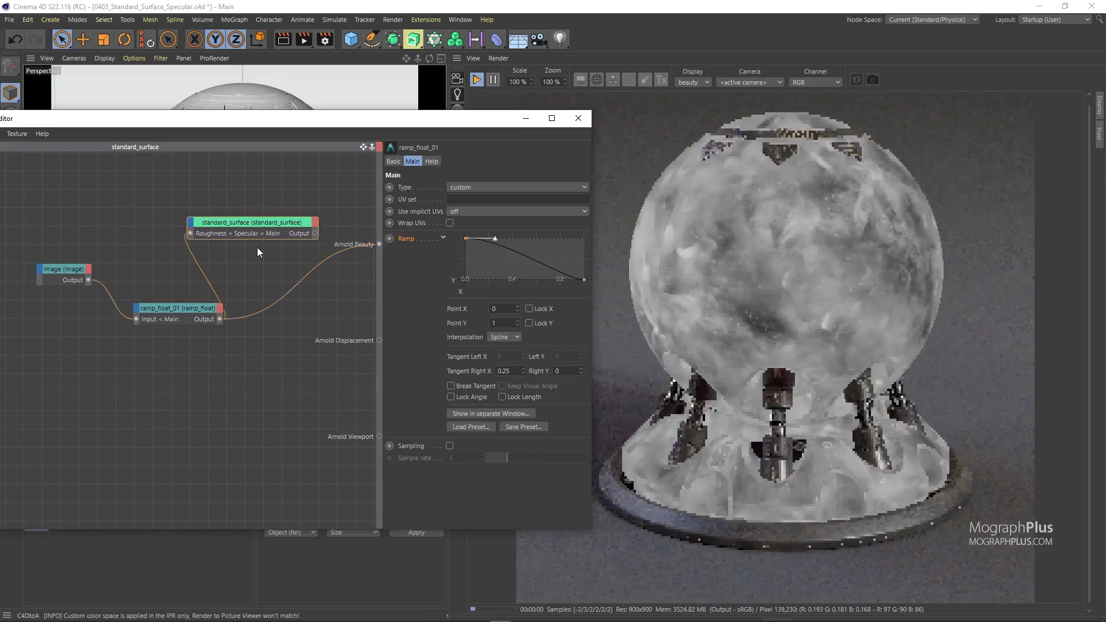
{"action": "key", "text": "alt+w"}
{"action": "key", "text": "1"}
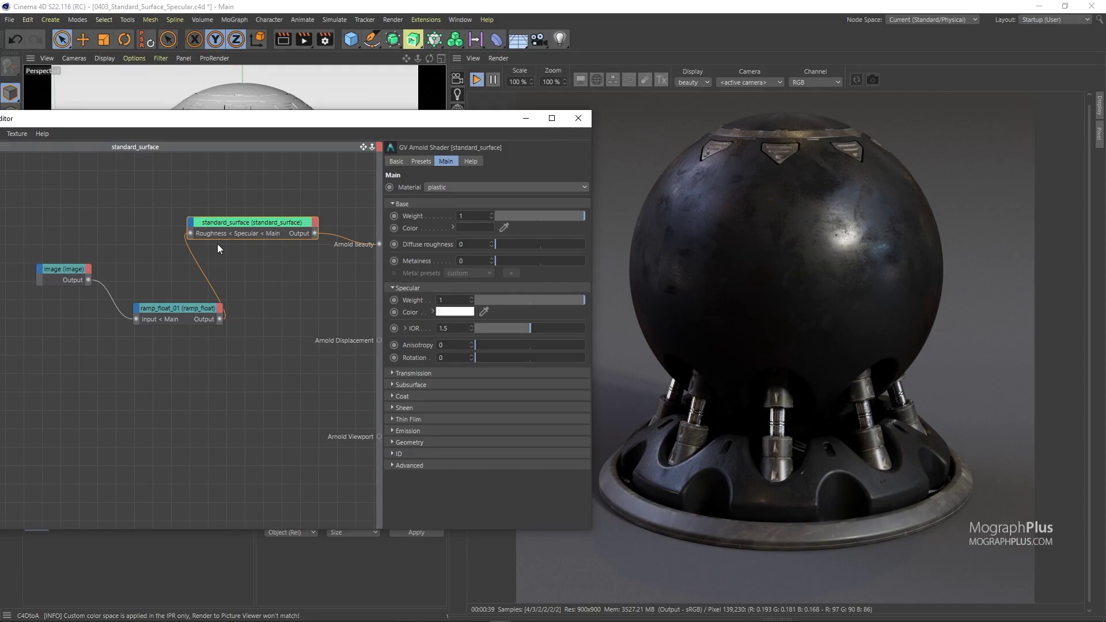
- Disconnect ramp_float from the specular roughness and set the standard_surface roughness to 0.1
{"action": "left_click", "coordinate": [192, 252]}
{"action": "double_click", "coordinate": [210, 231]}
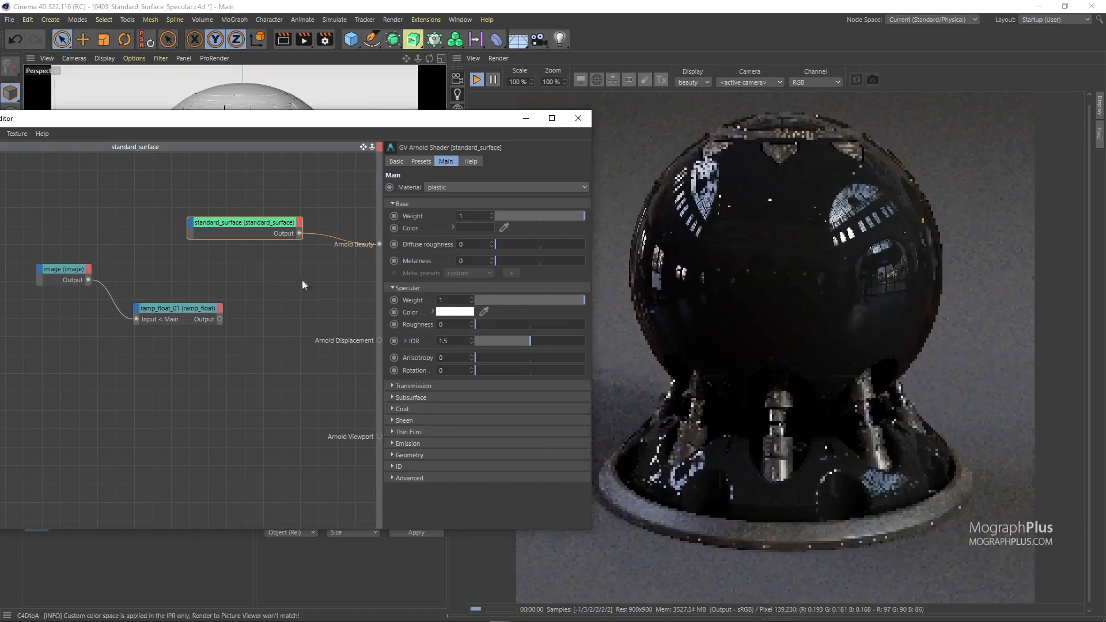
{"action": "left_click", "coordinate": [451, 325]}
{"action": "type", "text": ".1"}
{"action": "key", "text": "Return"}
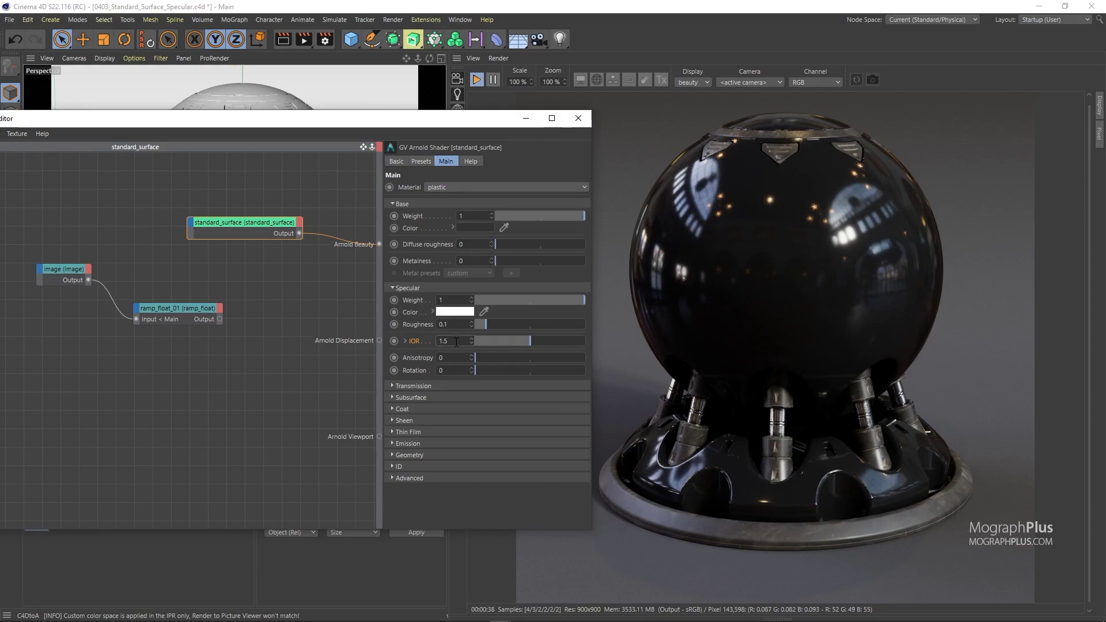
- Test the specular IOR at 1.1, 1.3, 1.4 and 1.5, and finish at 1.6
{"action": "key", "text": "Return"}
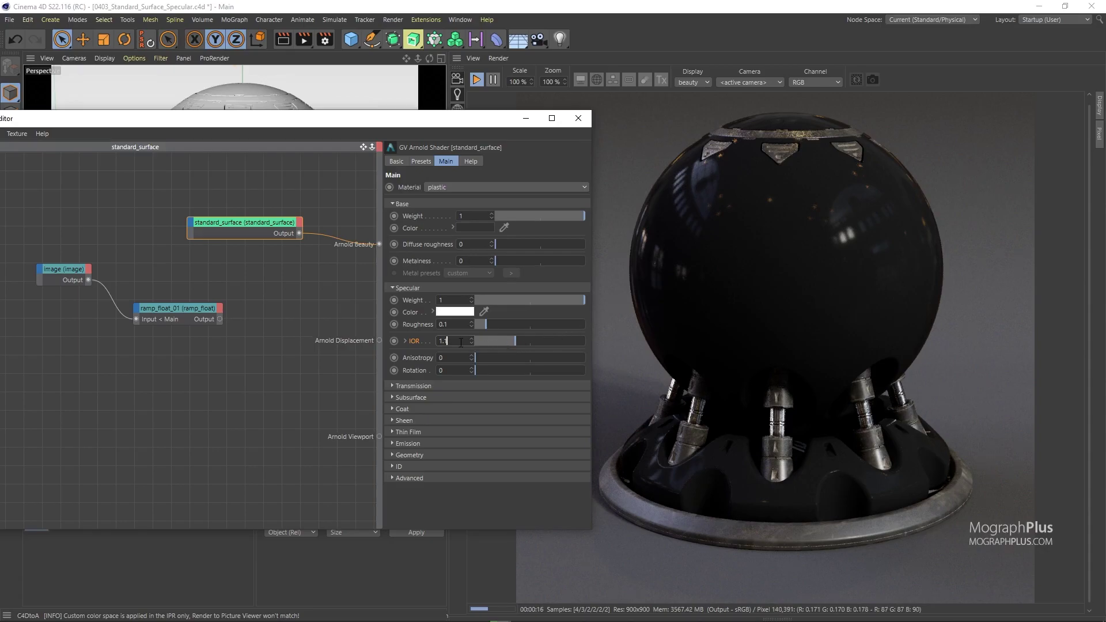
{"action": "key", "text": "Return"}
{"action": "key", "text": "BackSpace"}
{"action": "type", "text": "3"}
{"action": "key", "text": "Return"}
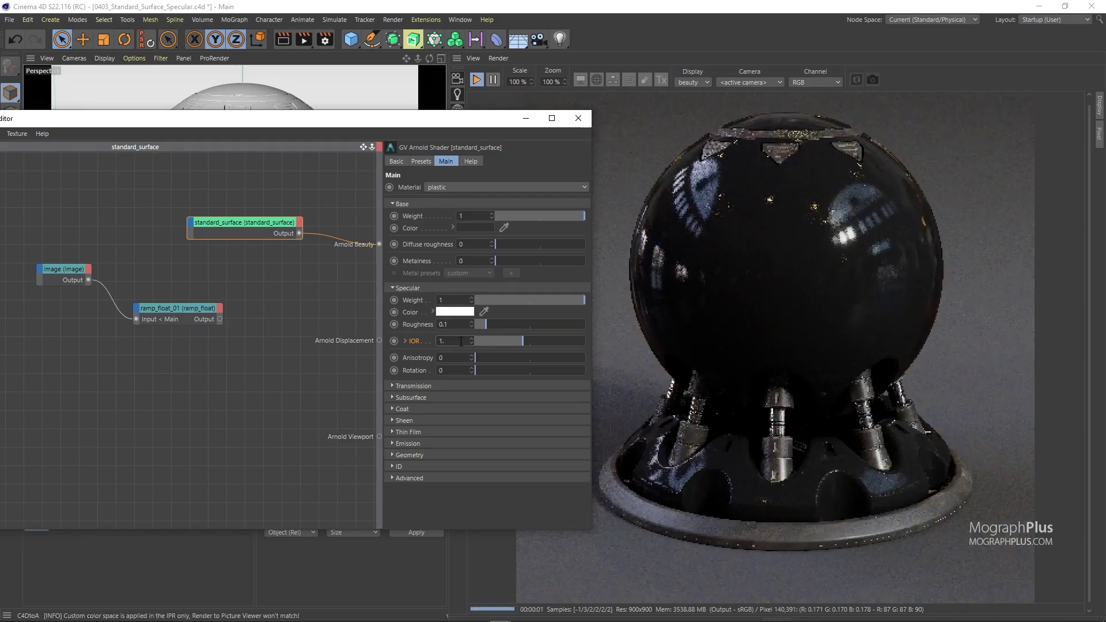
{"action": "key", "text": "BackSpace"}
{"action": "type", "text": "4"}
{"action": "key", "text": "Return"}
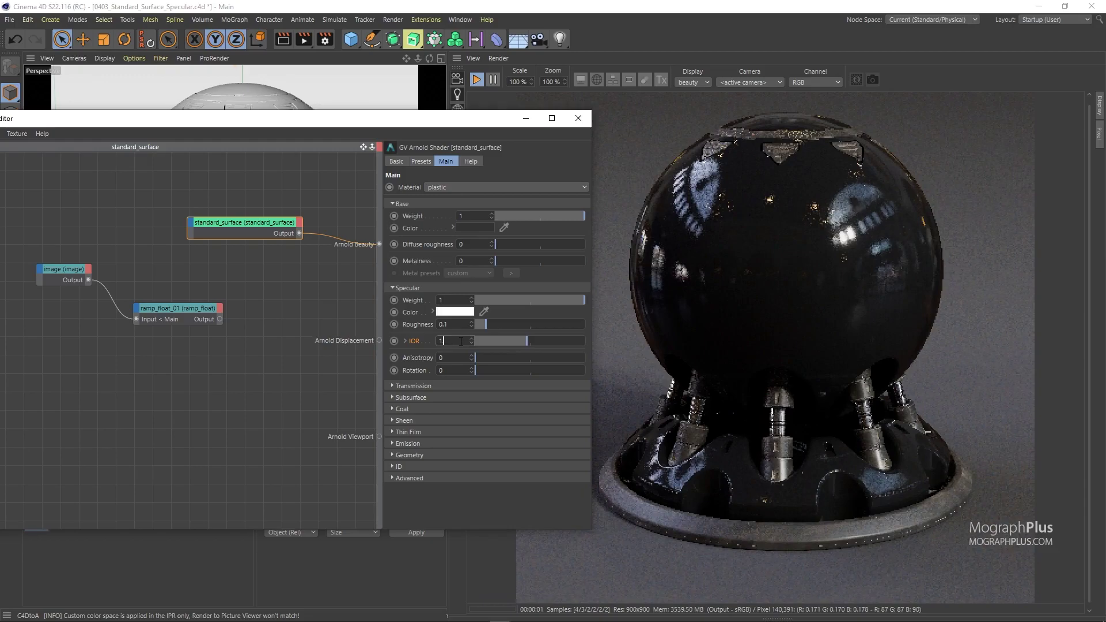
{"action": "key", "text": "BackSpace"}
{"action": "type", "text": "5"}
{"action": "key", "text": "BackSpace"}
{"action": "type", "text": "6"}
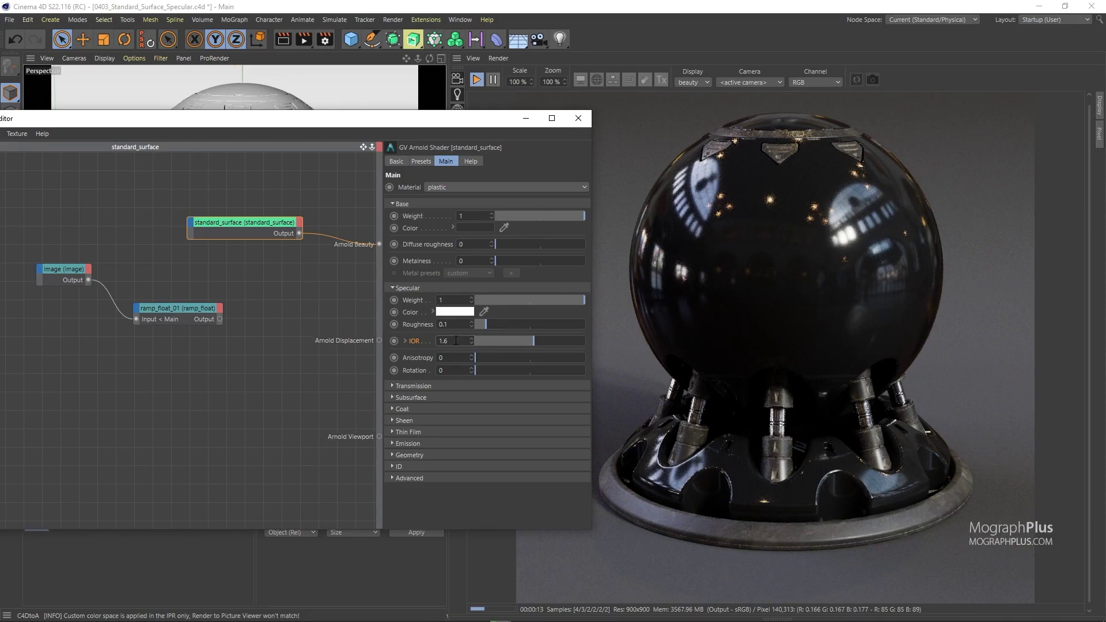
- Expand the IOR presets and try the glass preset followed by the plastic preset
{"action": "left_click", "coordinate": [406, 342]}
{"action": "left_click", "coordinate": [459, 353]}
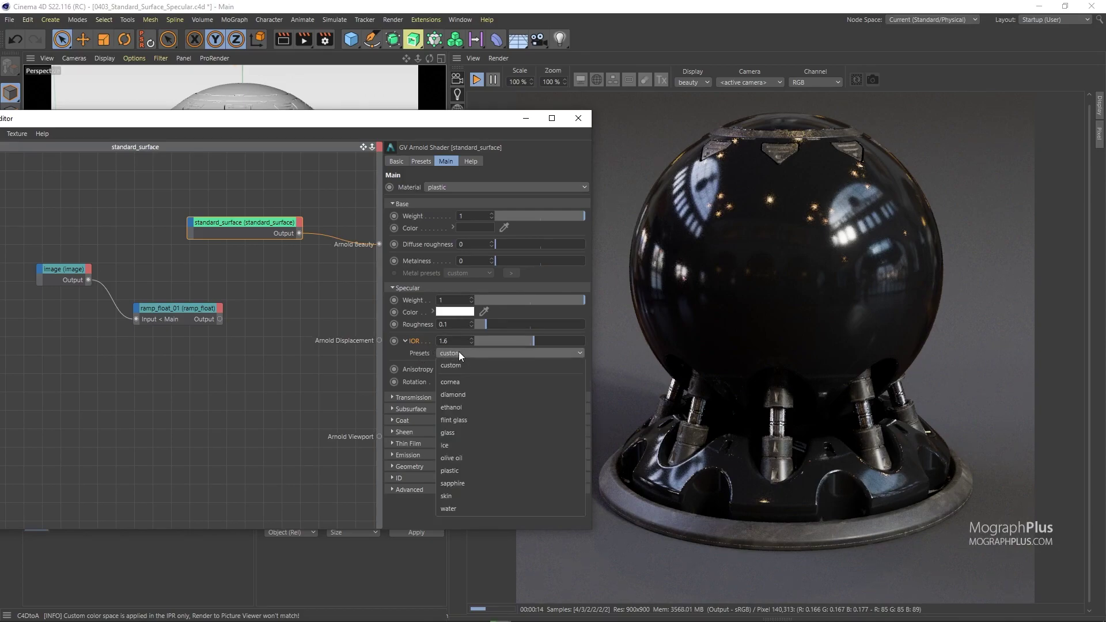
{"action": "left_click", "coordinate": [477, 433]}
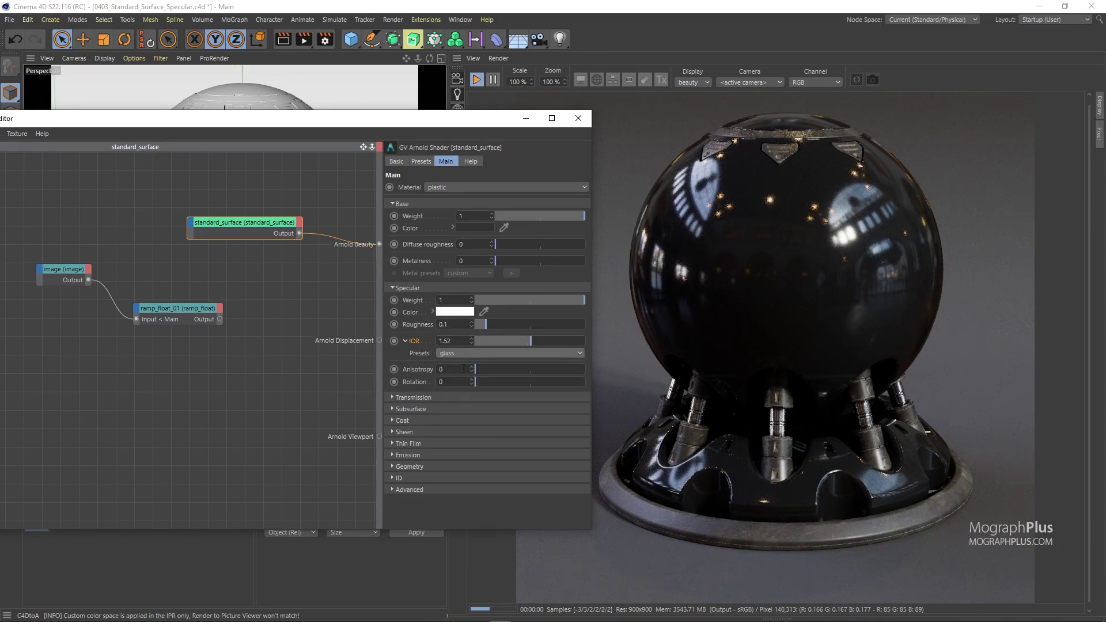
{"action": "left_click", "coordinate": [459, 354]}
{"action": "left_click", "coordinate": [478, 470]}
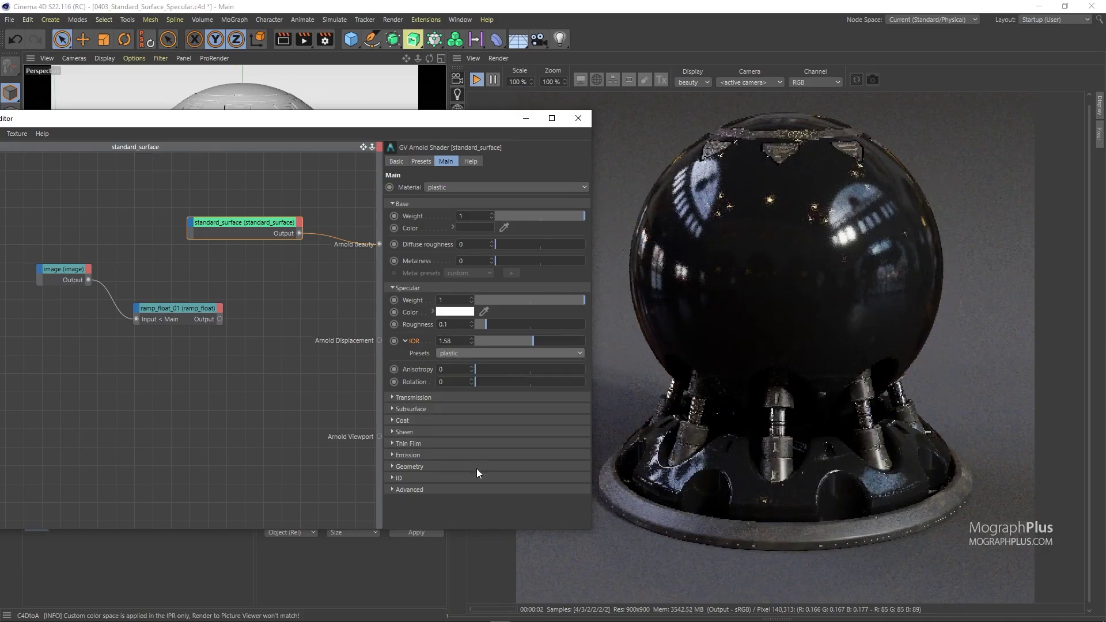
- Return the IOR preset to custom with a value of 1.5, and try the water preset
{"action": "left_click", "coordinate": [458, 354]}
{"action": "left_click", "coordinate": [478, 365]}
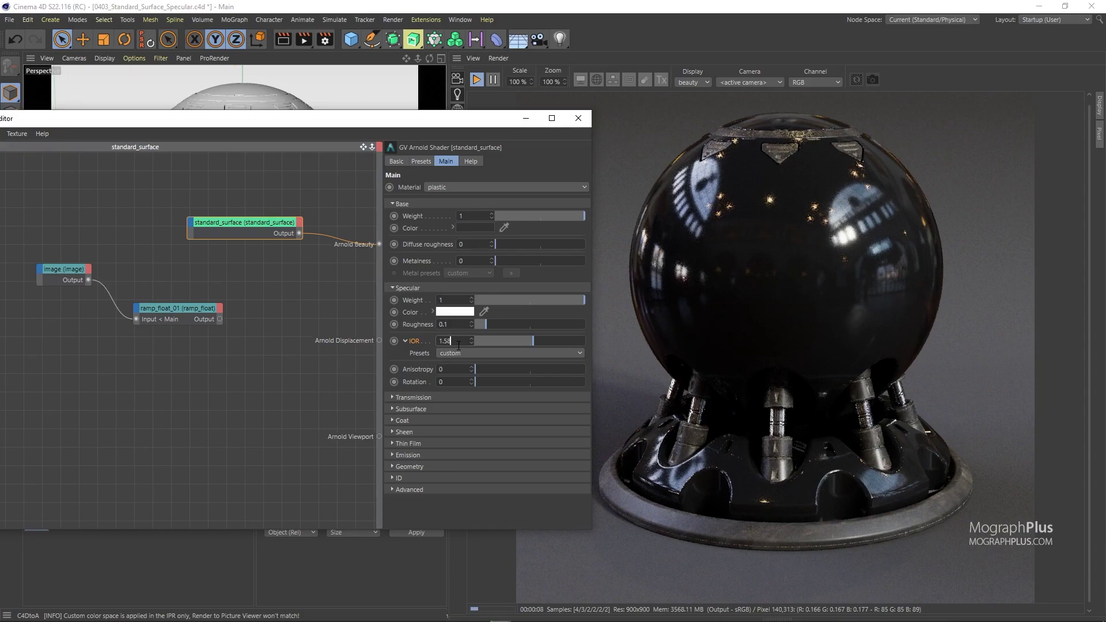
{"action": "key", "text": "Return"}
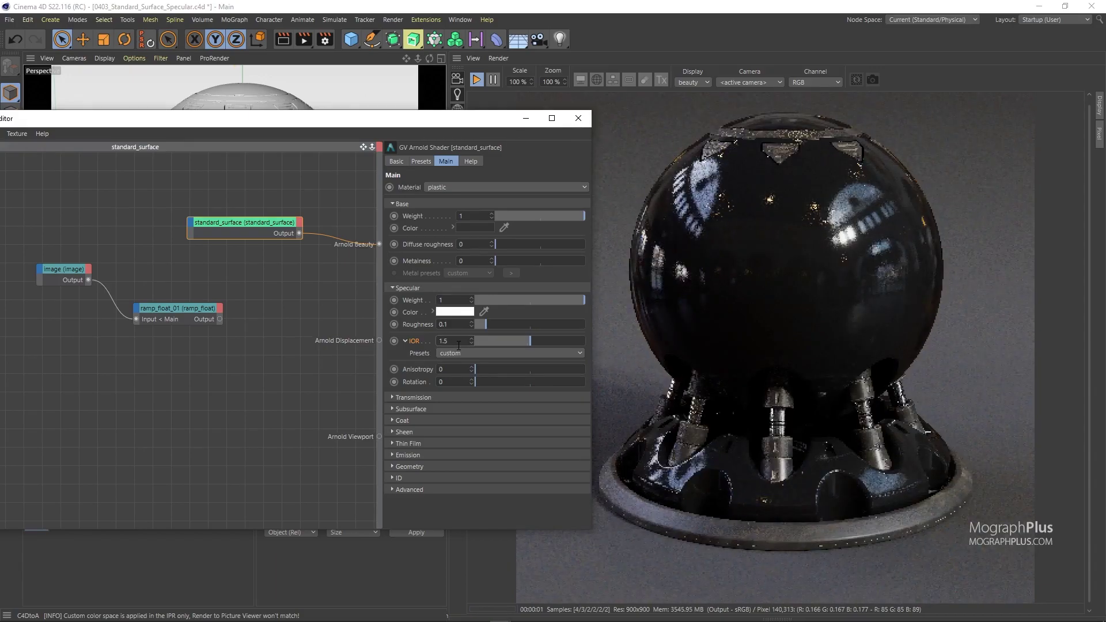
{"action": "left_click", "coordinate": [466, 353]}
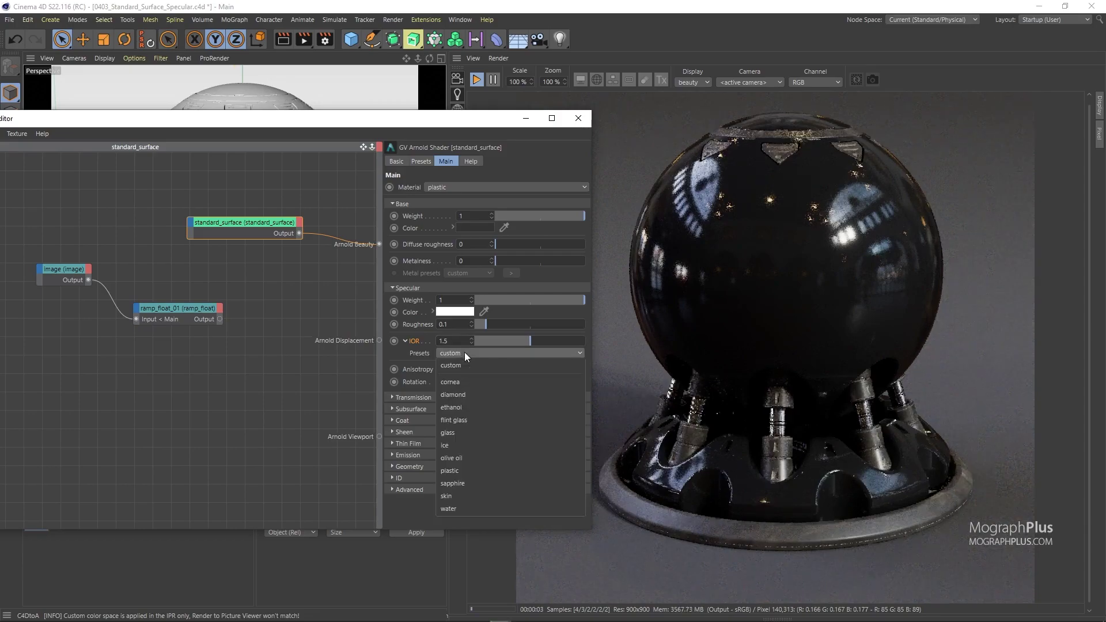
{"action": "left_click", "coordinate": [482, 509]}
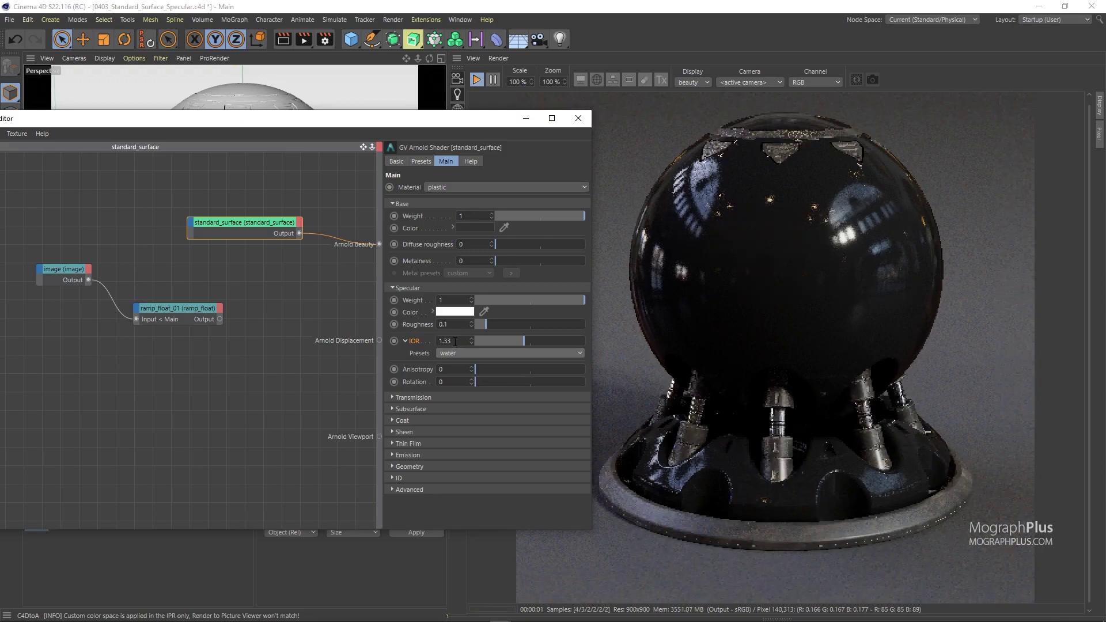
- Test the specular IOR at 5, 10 and 30, and finish at 50 for a metallic look
{"action": "left_click_drag", "start_coordinate": [455, 341], "coordinate": [424, 348]}
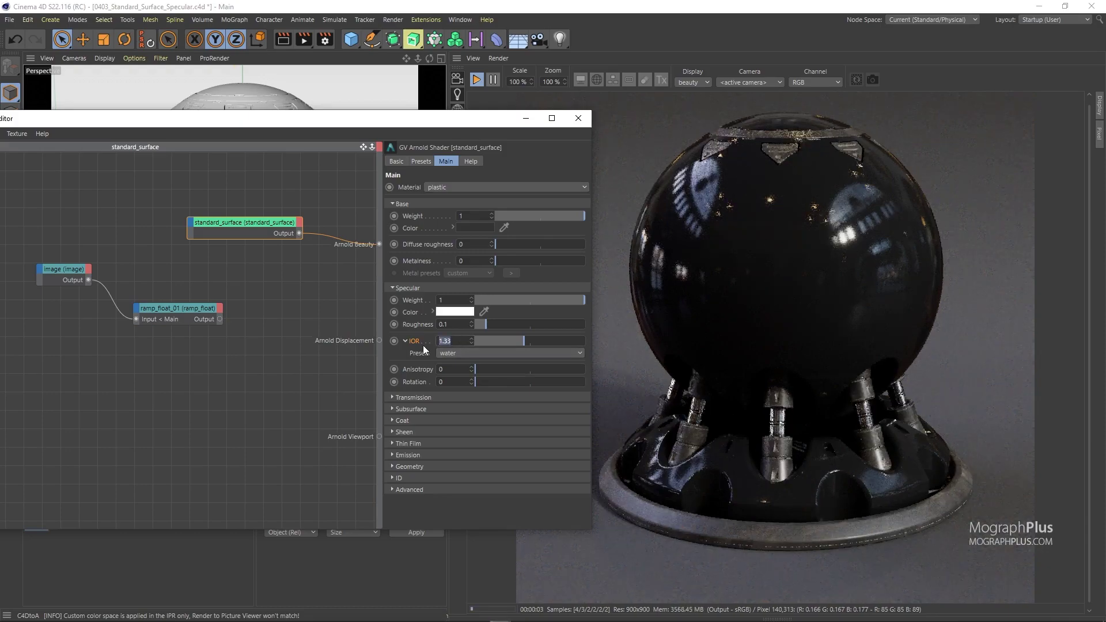
{"action": "type", "text": "5"}
{"action": "key", "text": "Return"}
{"action": "double_click", "coordinate": [454, 340]}
{"action": "type", "text": "10"}
{"action": "key", "text": "Return"}
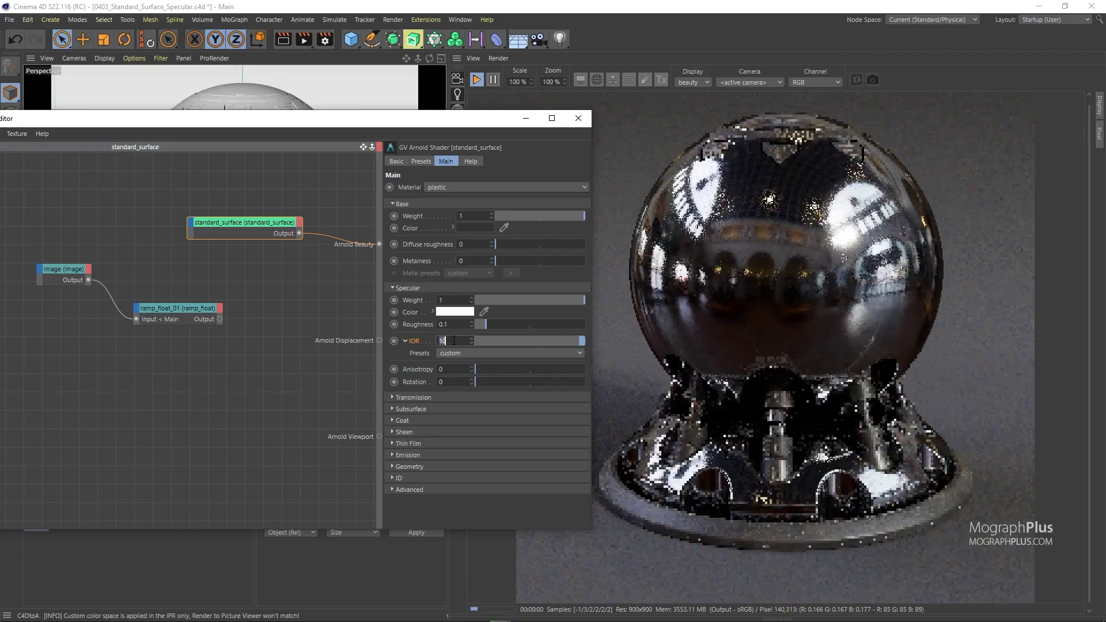
{"action": "type", "text": "30"}
{"action": "key", "text": "Return"}
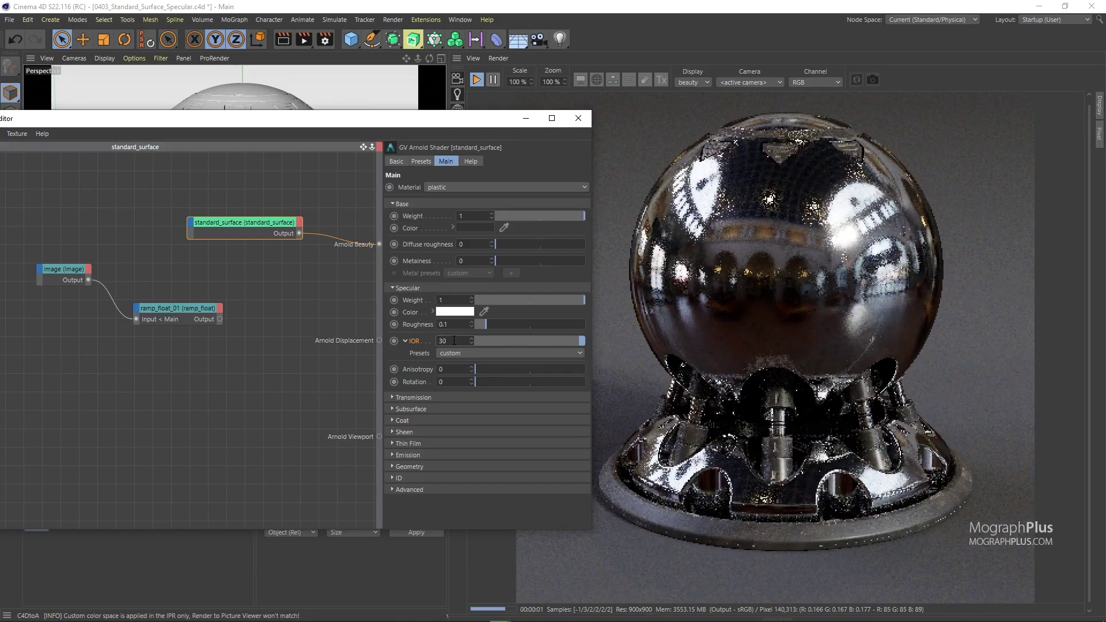
{"action": "type", "text": "50"}
{"action": "key", "text": "Return"}
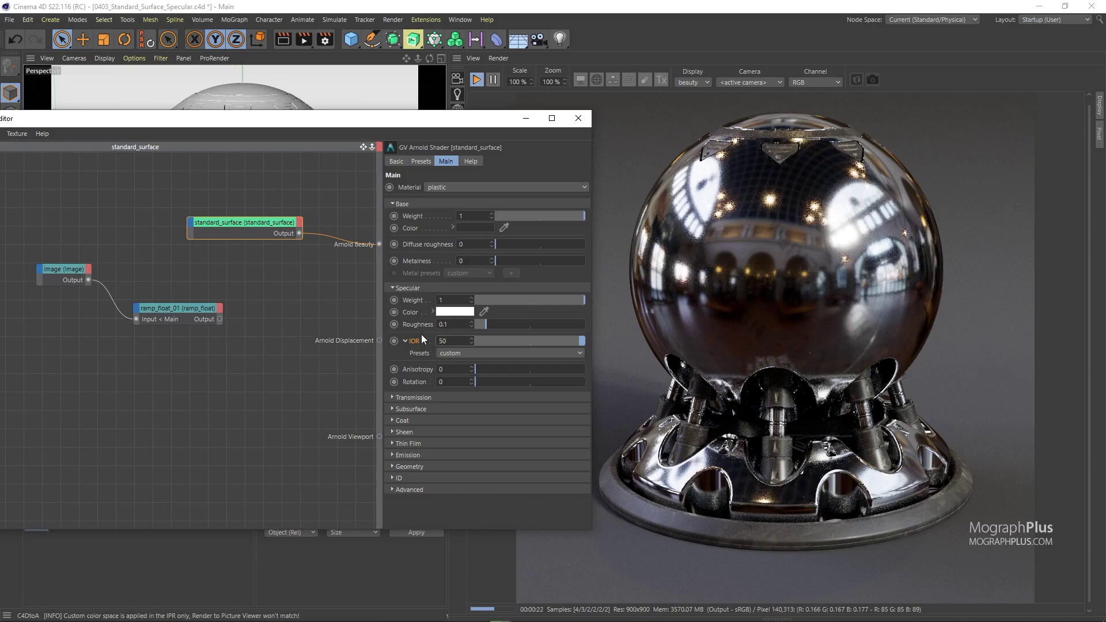
- Tint the specular color pale yellow with a hue of about 53° and 26% saturation
{"action": "left_click", "coordinate": [441, 311]}
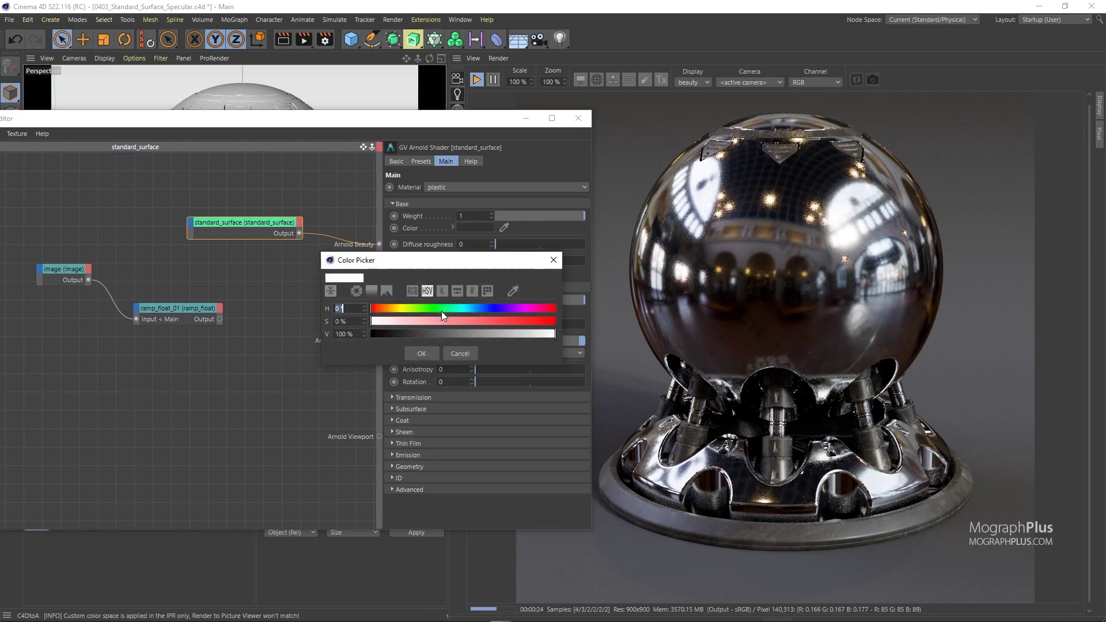
{"action": "left_click", "coordinate": [395, 309]}
{"action": "left_click", "coordinate": [416, 321]}
{"action": "left_click", "coordinate": [397, 309]}
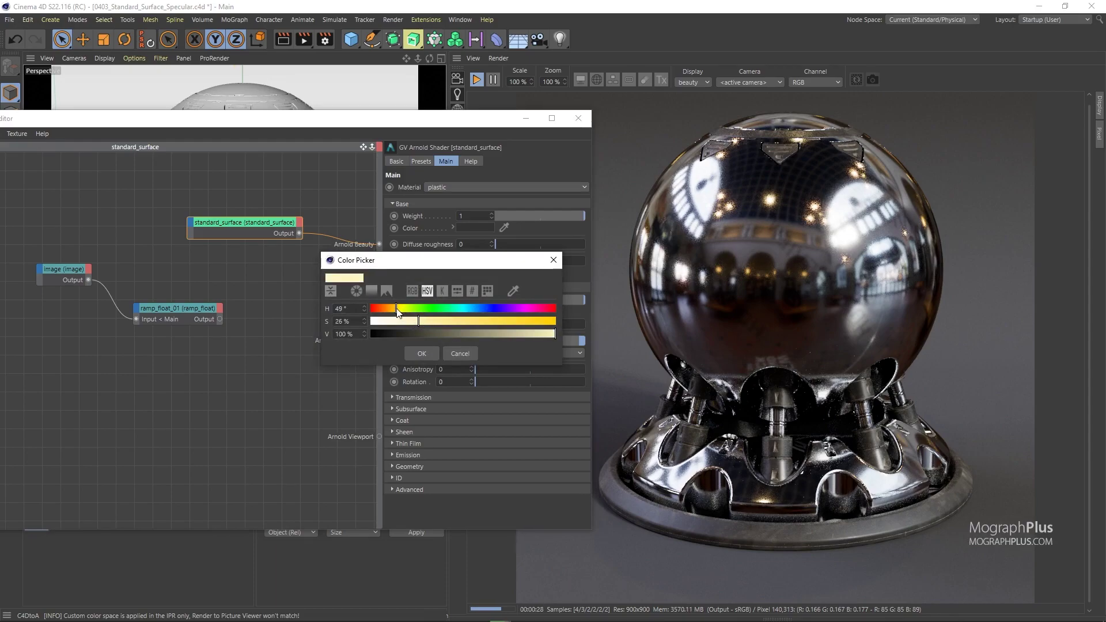
{"action": "left_click", "coordinate": [419, 353]}
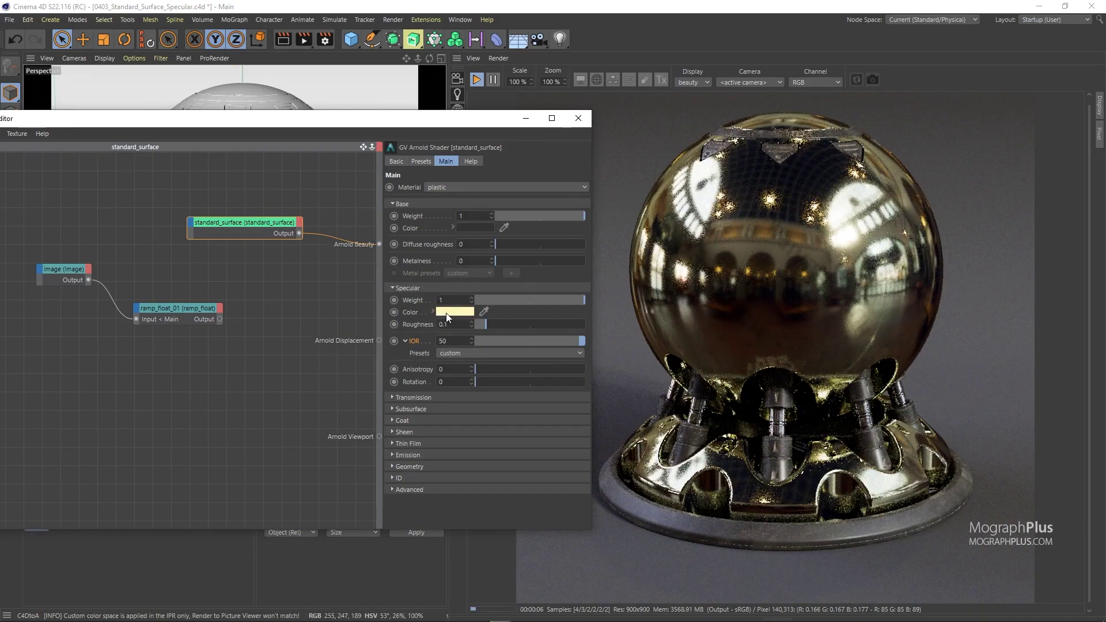
- Reset the specular color to white by removing its saturation
{"action": "left_click", "coordinate": [446, 312]}
{"action": "left_click_drag", "start_coordinate": [424, 323], "coordinate": [372, 352]}
{"action": "left_click", "coordinate": [423, 354]}
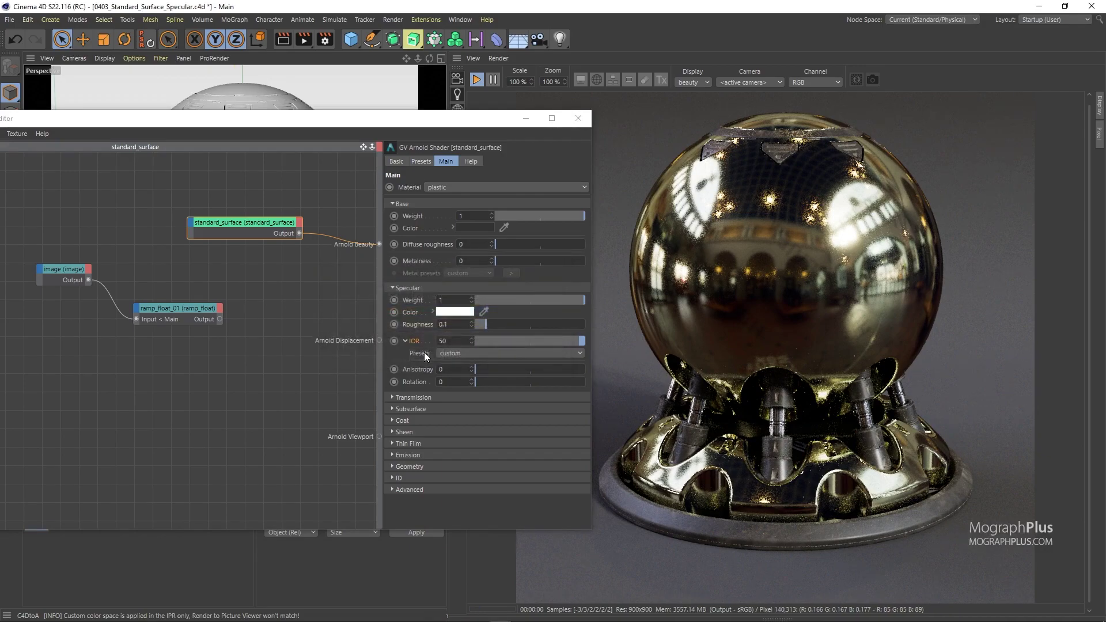
- Set the standard_surface base color to white with metalness at 1
{"action": "left_click", "coordinate": [478, 228]}
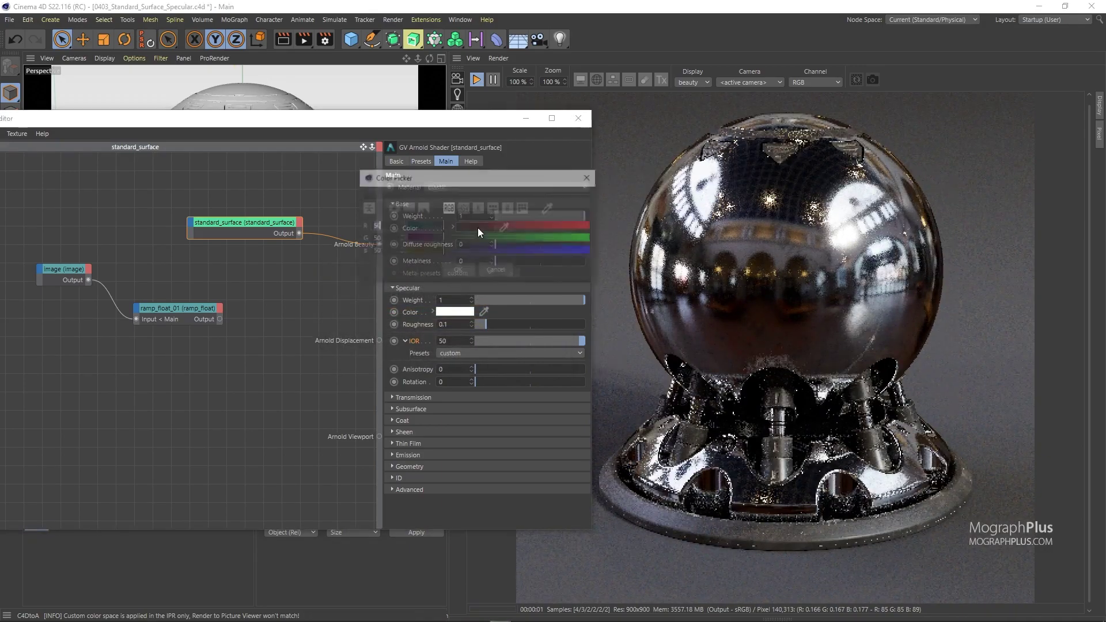
{"action": "left_click_drag", "start_coordinate": [443, 225], "coordinate": [595, 237]}
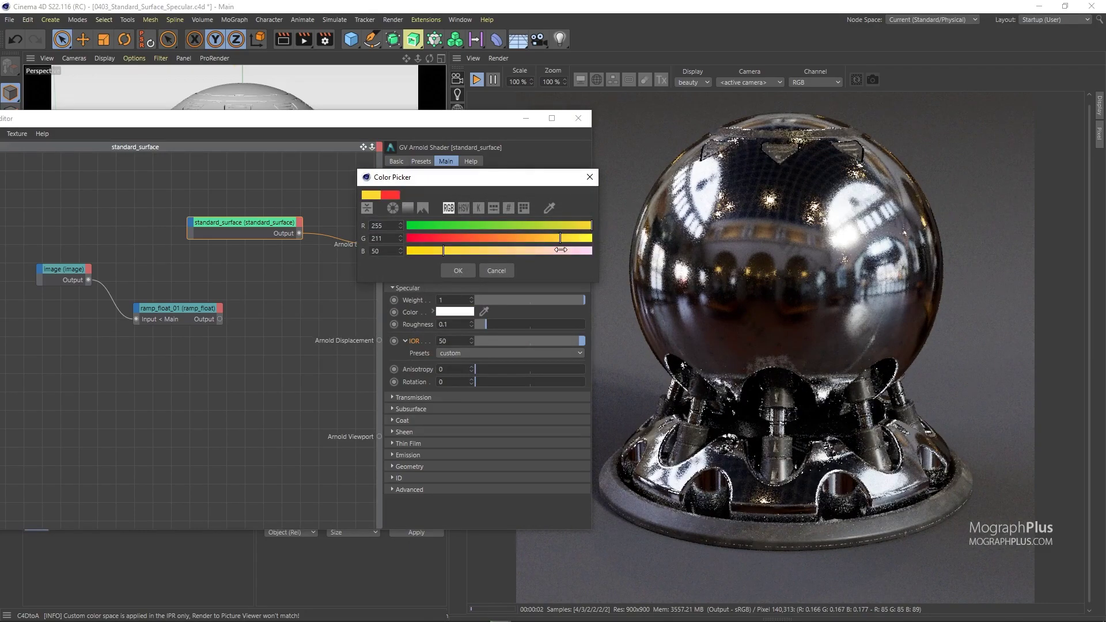
{"action": "left_click_drag", "start_coordinate": [533, 257], "coordinate": [578, 260]}
{"action": "left_click", "coordinate": [458, 271]}
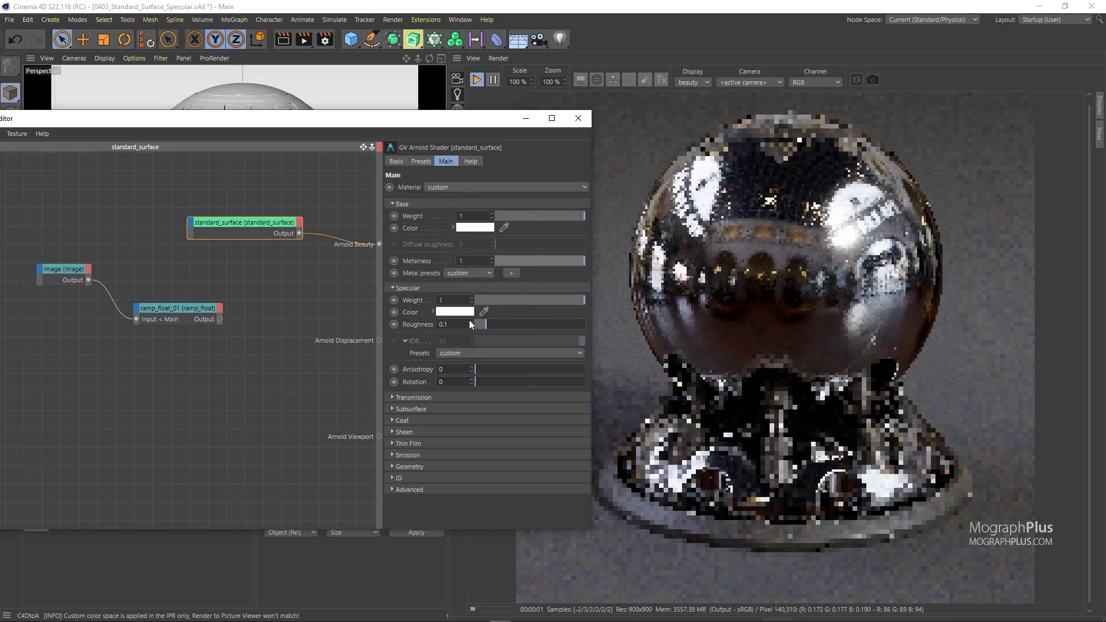
- Set the specular roughness to 0.2
{"action": "left_click", "coordinate": [458, 324]}
{"action": "key", "text": "BackSpace"}
{"action": "type", "text": "2"}
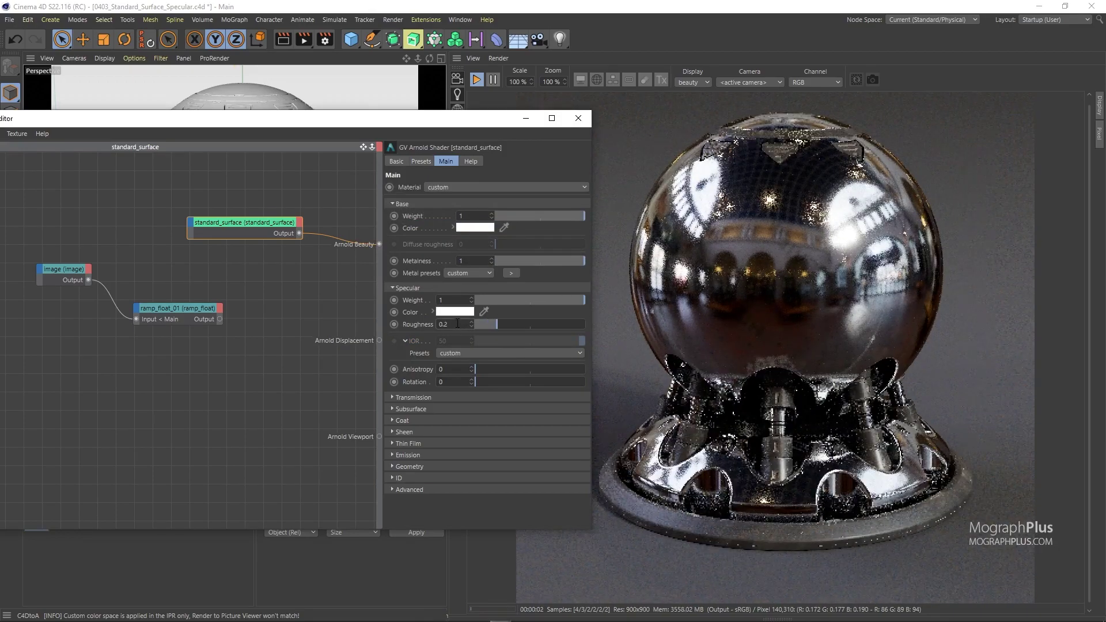
{"action": "key", "text": "Return"}
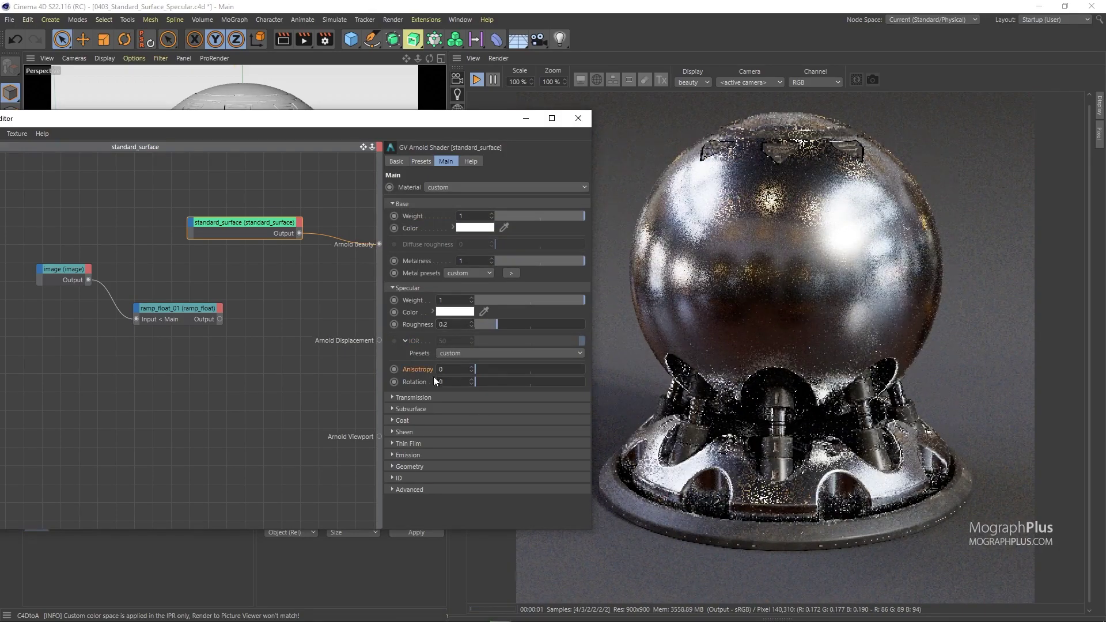
- Raise the specular anisotropy through 0.26, 0.53 and 0.82 to 0.87 to stretch the highlights
{"action": "left_click", "coordinate": [426, 369]}
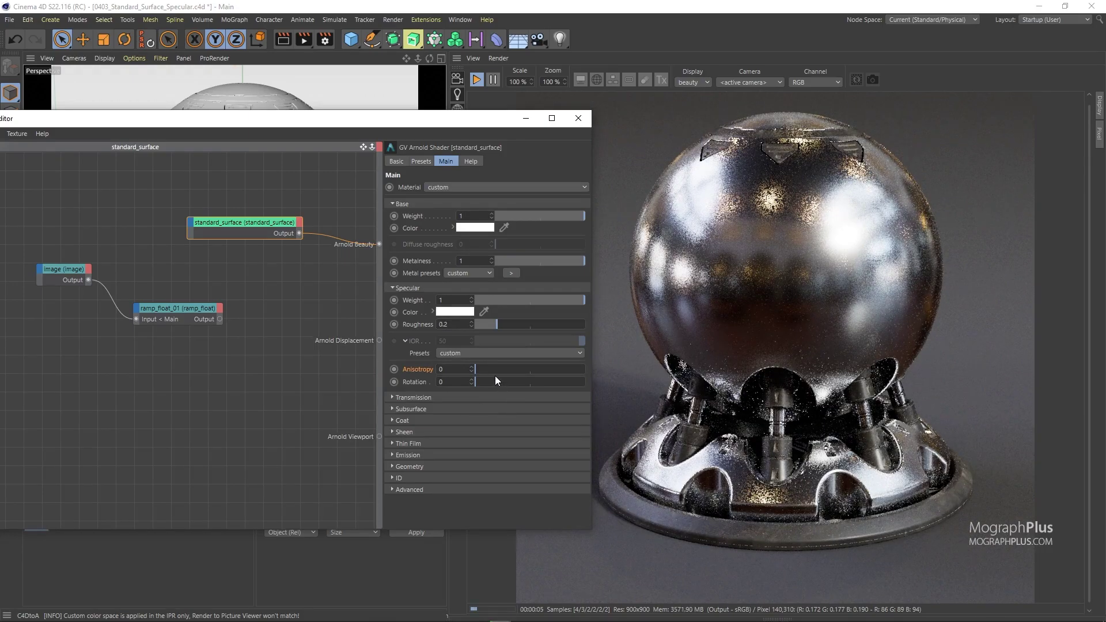
{"action": "left_click_drag", "start_coordinate": [441, 123], "coordinate": [403, 121]}
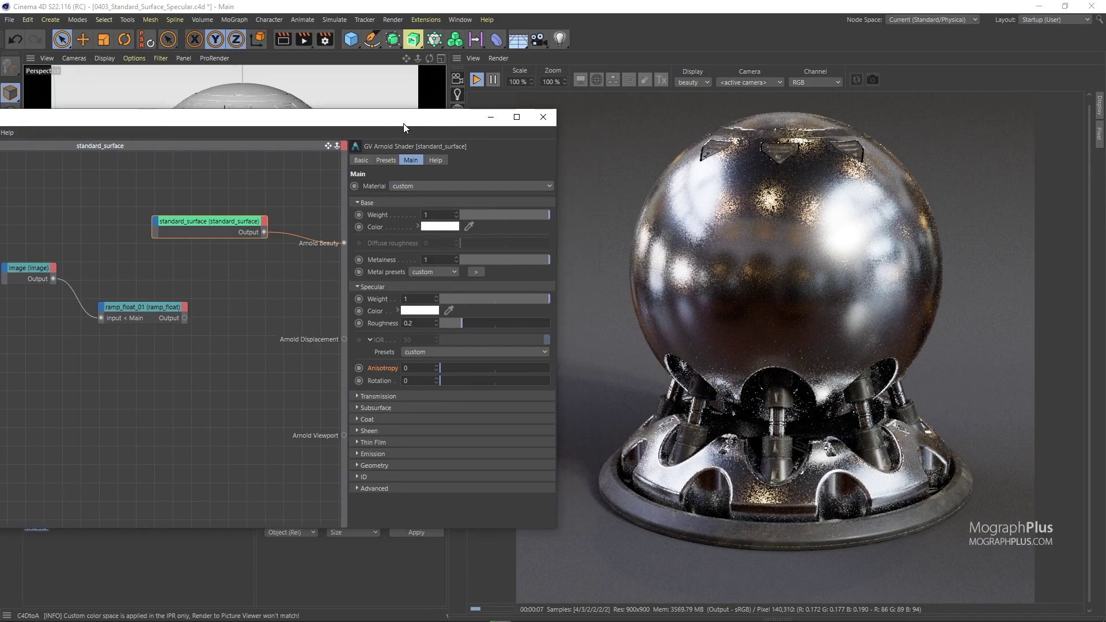
{"action": "left_click", "coordinate": [469, 368]}
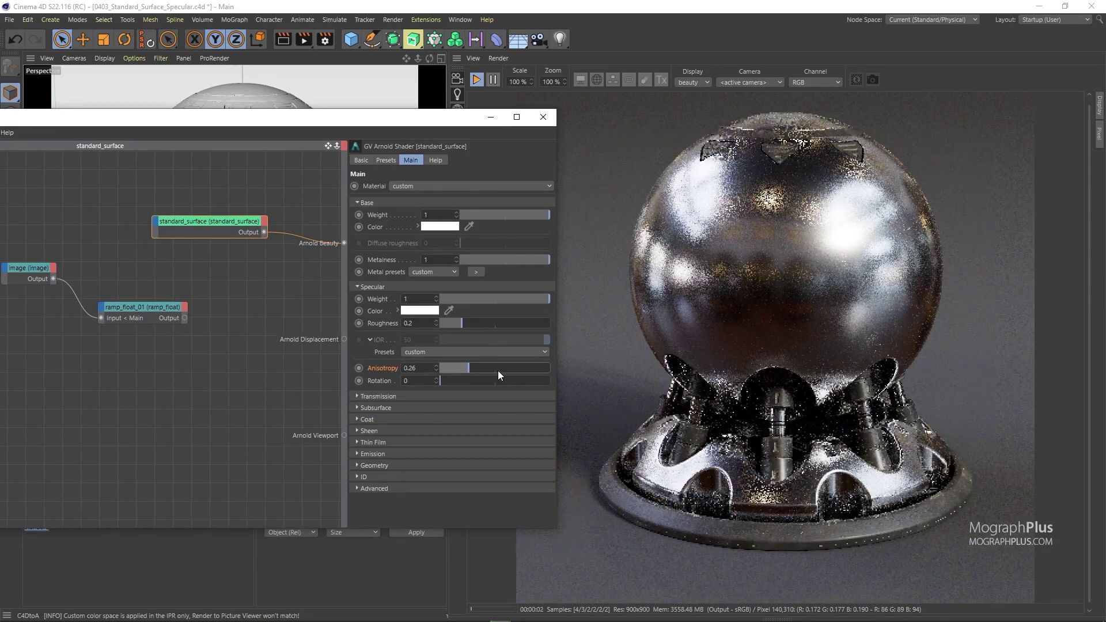
{"action": "left_click", "coordinate": [499, 369]}
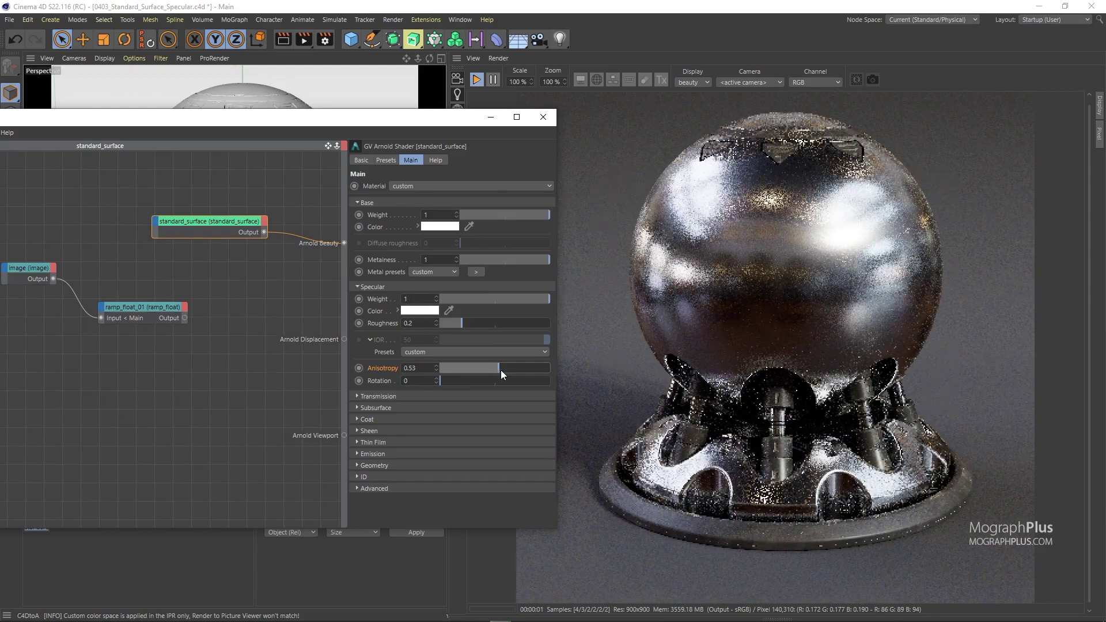
{"action": "left_click", "coordinate": [529, 367]}
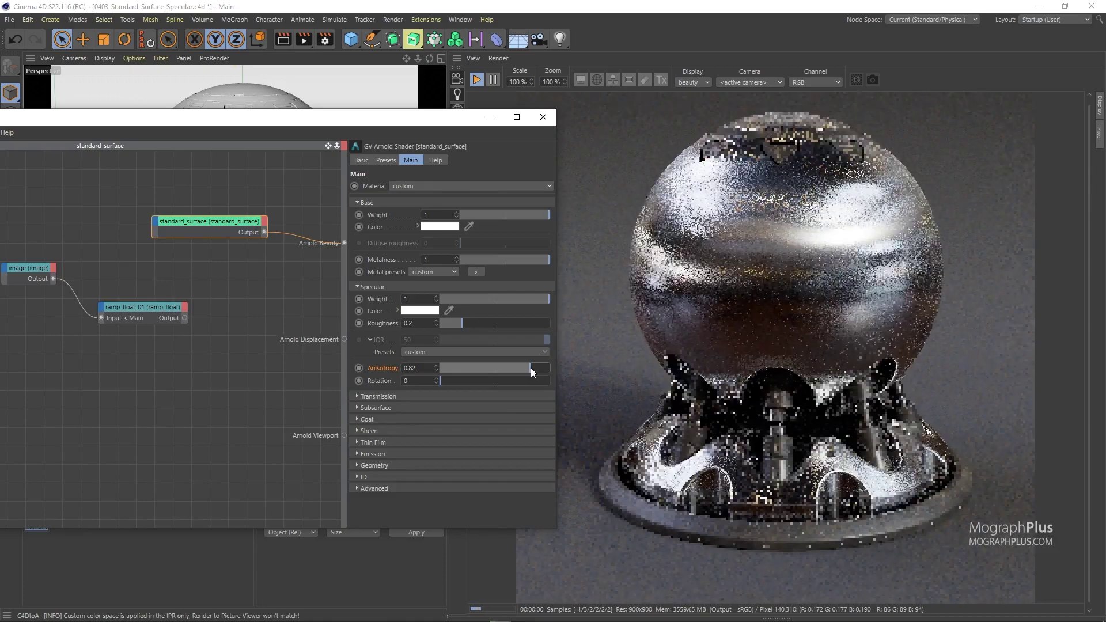
{"action": "left_click", "coordinate": [536, 368]}
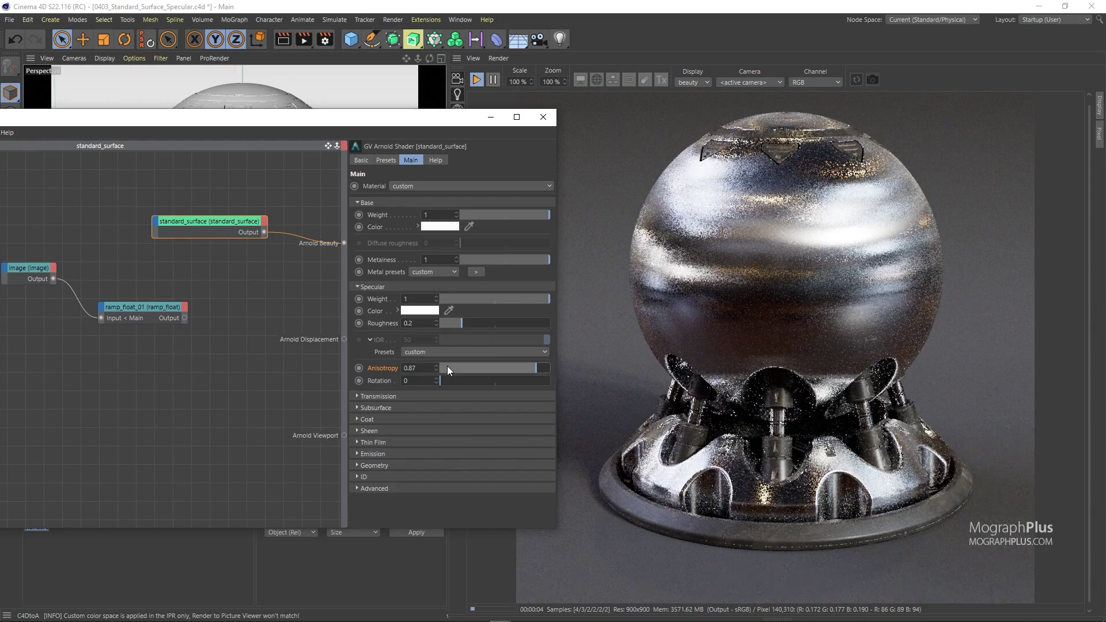
- Rotate the anisotropic highlights by setting the specular rotation to 0.47 and 0.61
{"action": "left_click", "coordinate": [371, 382]}
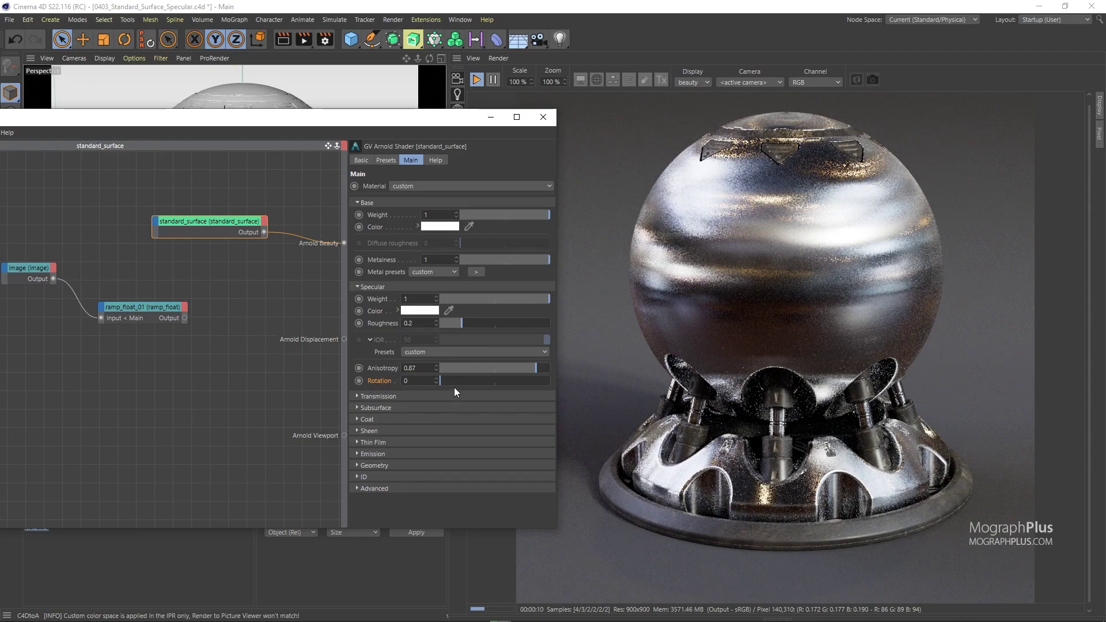
{"action": "left_click_drag", "start_coordinate": [457, 383], "coordinate": [492, 381]}
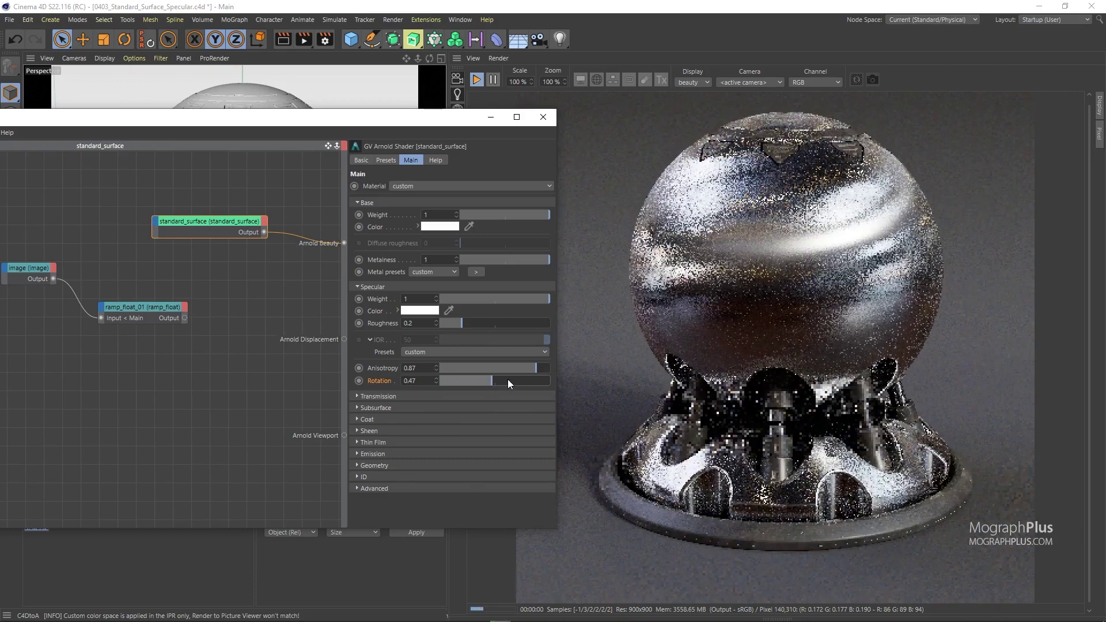
{"action": "left_click", "coordinate": [508, 381]}
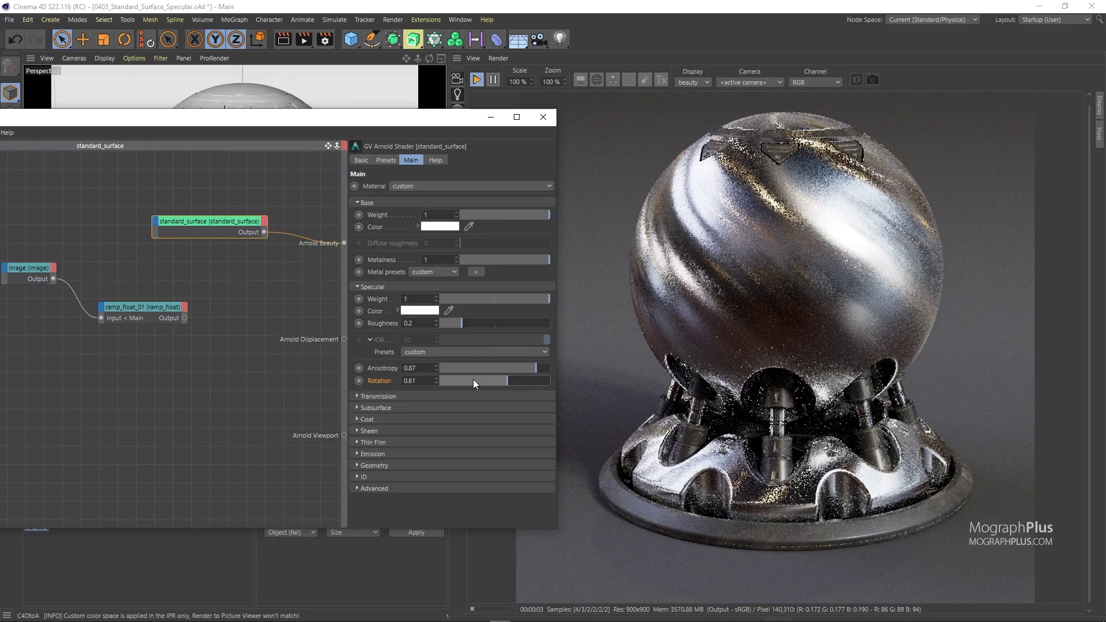
- Delete the image and ramp_float_01 nodes, and add a new image node with the RadialAnis texture
{"action": "left_click_drag", "start_coordinate": [191, 342], "coordinate": [23, 267]}
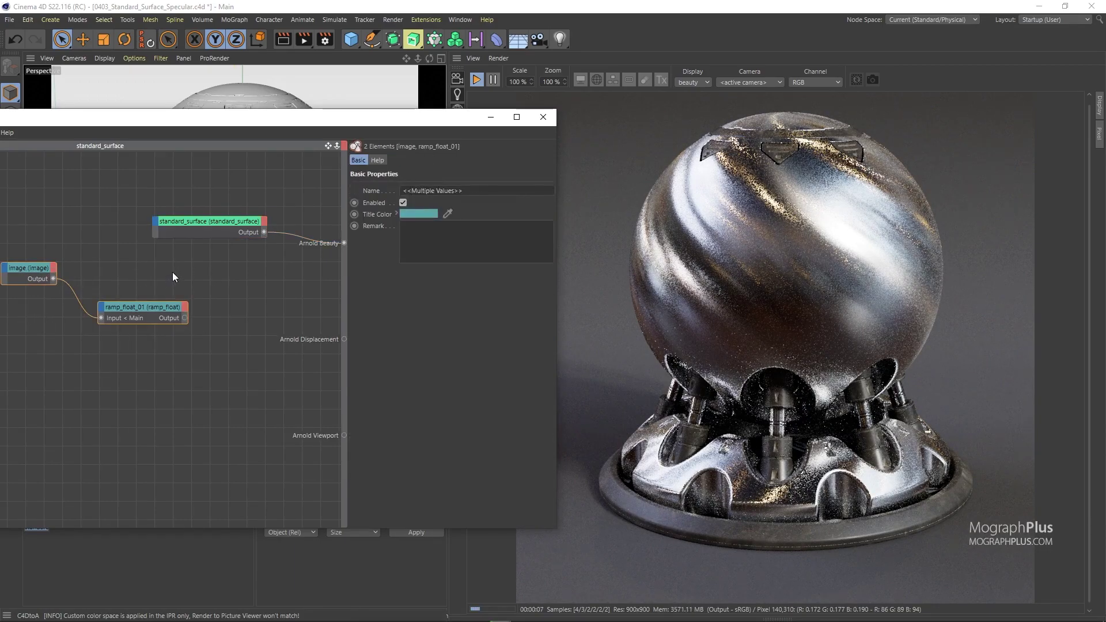
{"action": "key", "text": "Delete"}
{"action": "key", "text": "Tab"}
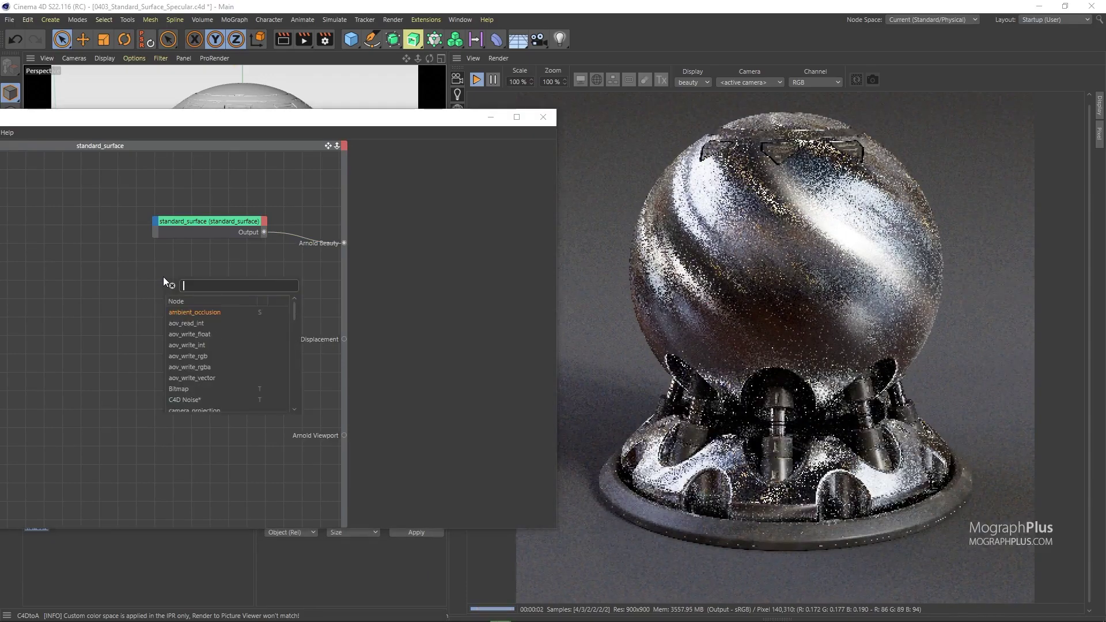
{"action": "type", "text": "ima"}
{"action": "key", "text": "Return"}
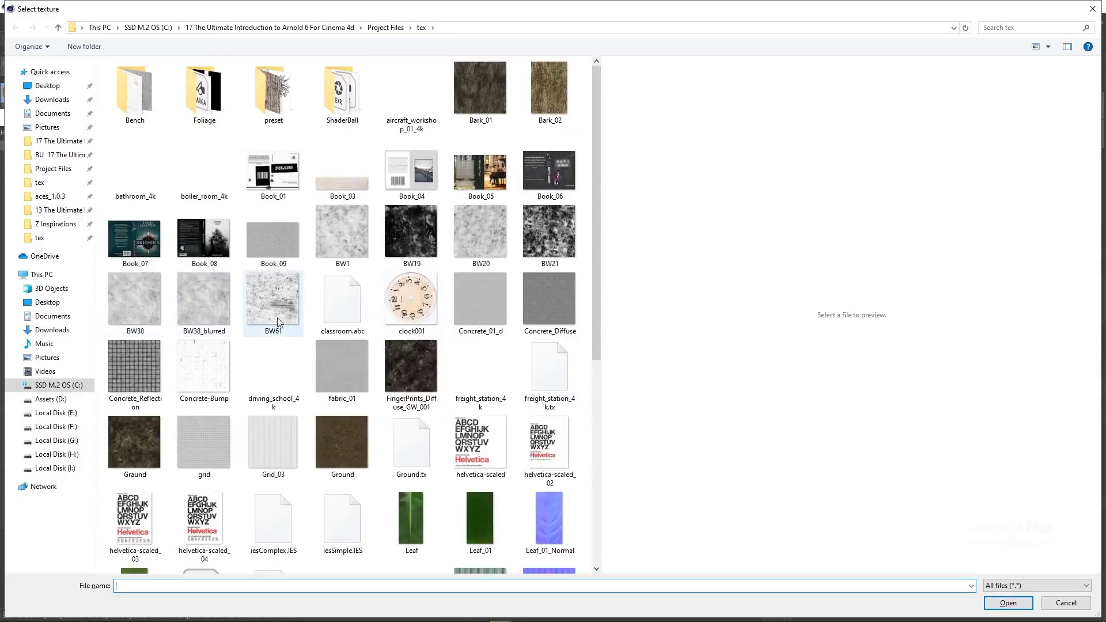
{"action": "scroll", "coordinate": [297, 360], "scroll_direction": "down", "scroll_amount": 3}
{"action": "left_click", "coordinate": [302, 439]}
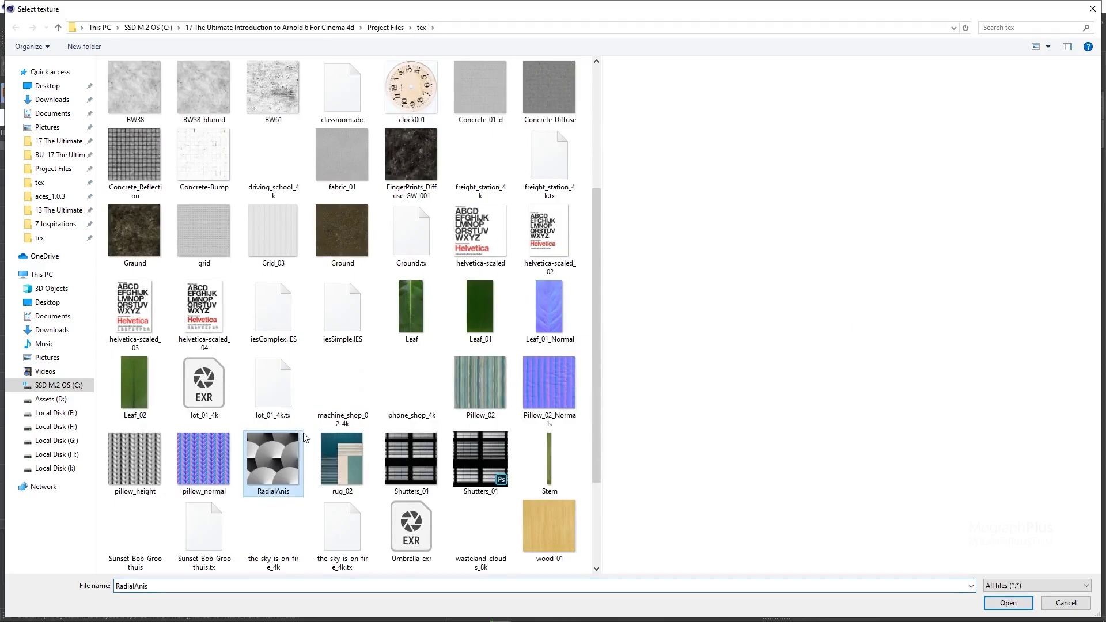
{"action": "double_click", "coordinate": [289, 444]}
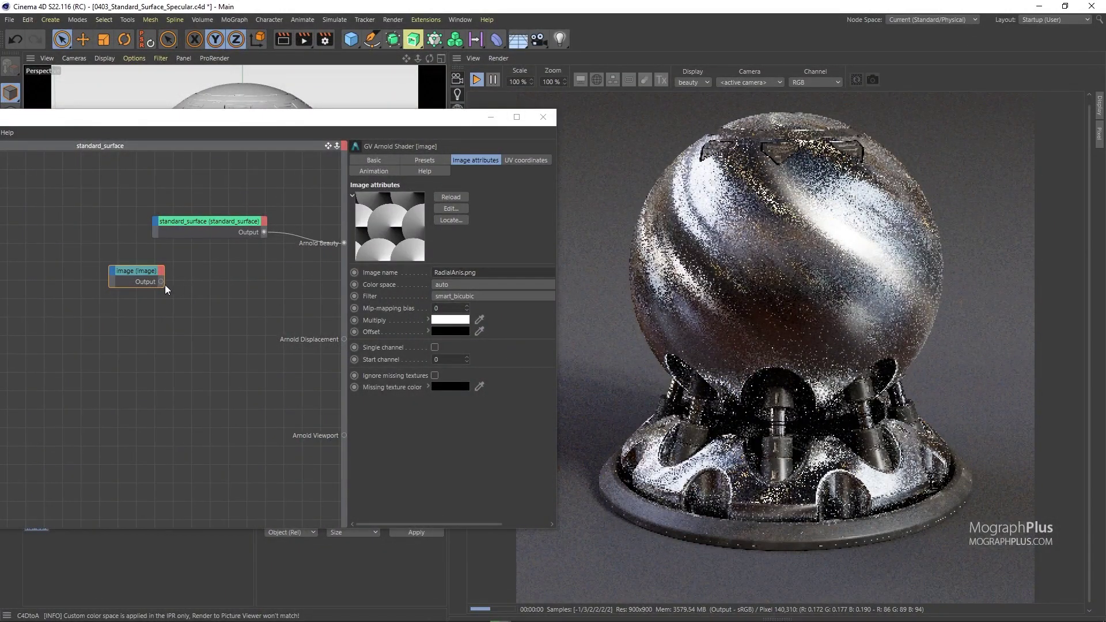
- Preview the RadialAnis texture on the shader ball by routing the image node to Arnold Beauty
{"action": "left_click", "coordinate": [126, 276]}
{"action": "right_click", "coordinate": [118, 273]}
{"action": "left_click", "coordinate": [137, 301]}
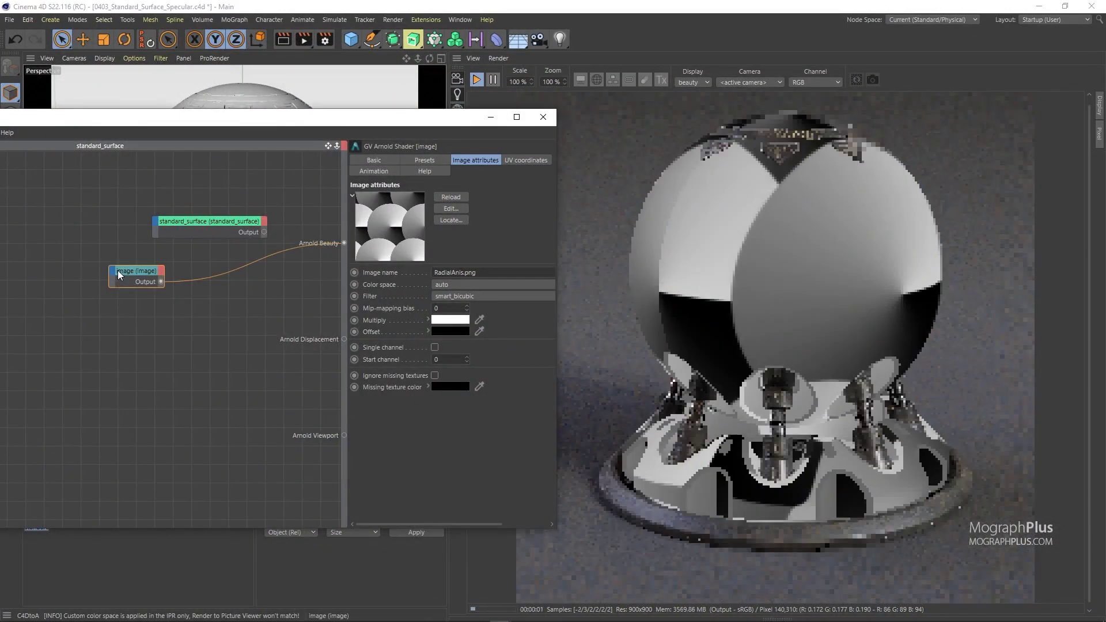
- Set the image node's uniform UV scale to 2
{"action": "left_click", "coordinate": [517, 162]}
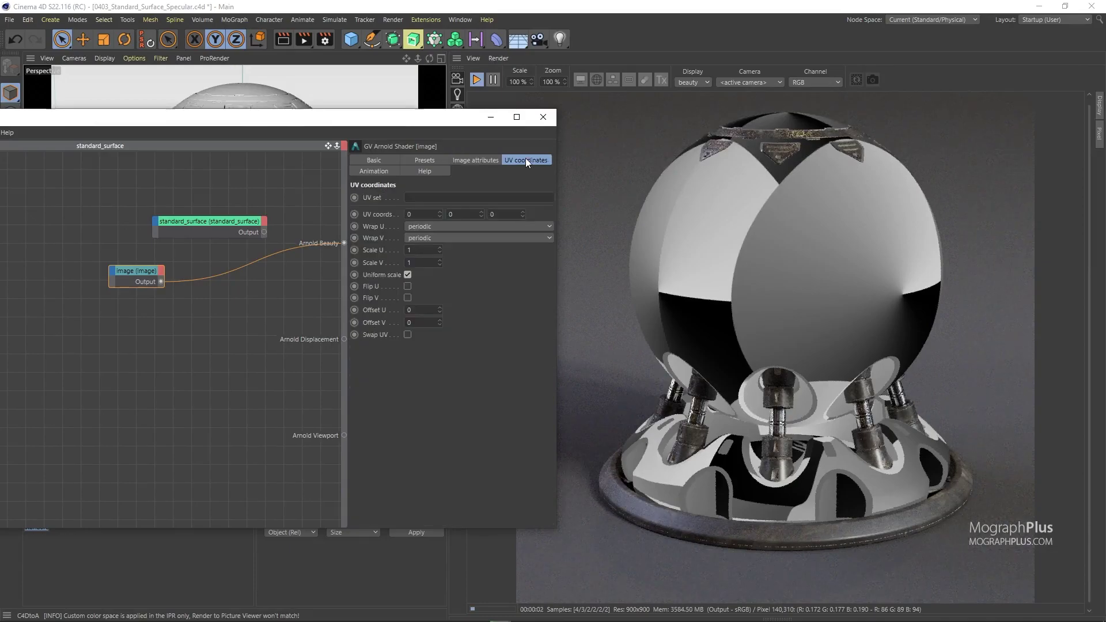
{"action": "left_click", "coordinate": [425, 251]}
{"action": "type", "text": "2"}
{"action": "key", "text": "Return"}
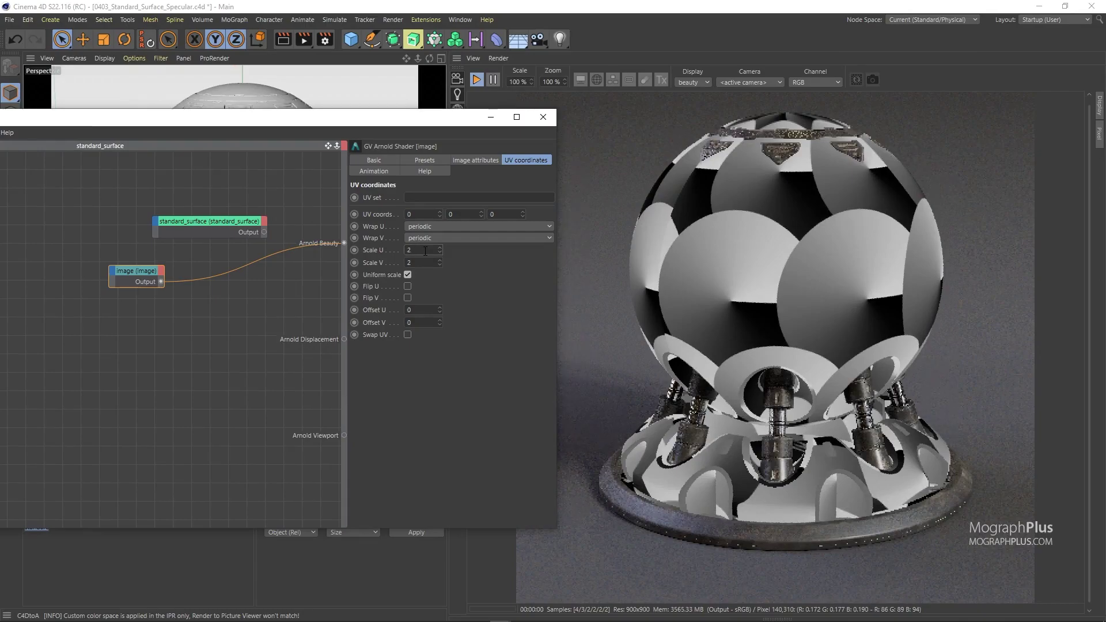
- Connect the image node to the specular rotation of standard_surface, with that shader feeding Arnold Beauty again
{"action": "left_click_drag", "start_coordinate": [160, 230], "coordinate": [157, 220]}
{"action": "mouse_move", "coordinate": [212, 240]}
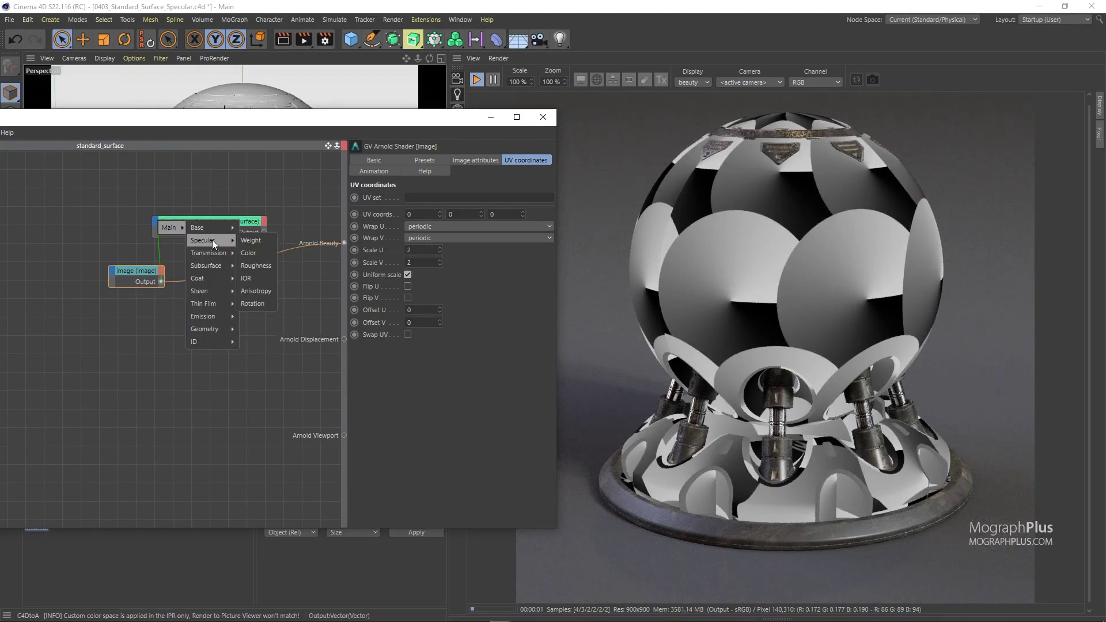
{"action": "left_click", "coordinate": [253, 304]}
{"action": "left_click", "coordinate": [234, 228]}
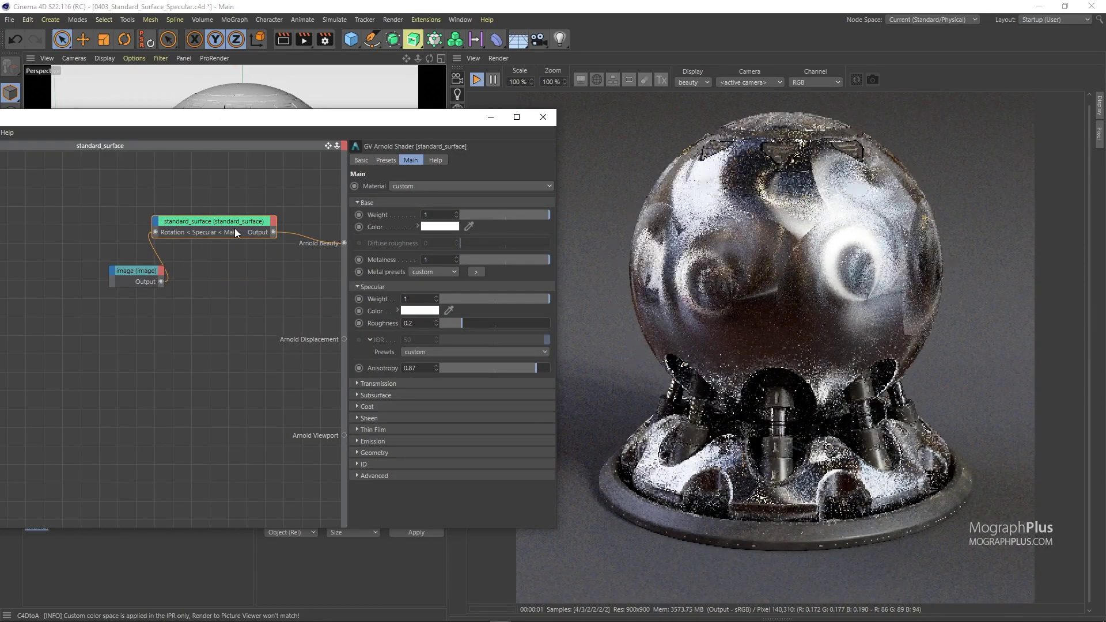
- Test the specular anisotropy at 0.48 and 0.75 with the texture driving the rotation
{"action": "left_click_drag", "start_coordinate": [405, 124], "coordinate": [357, 122]}
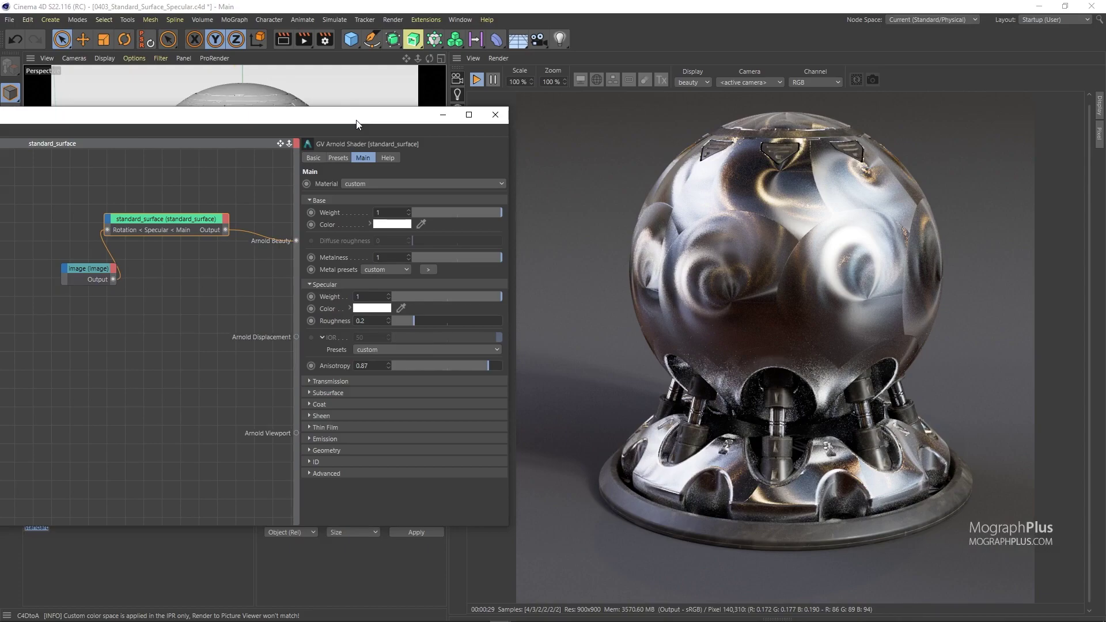
{"action": "left_click_drag", "start_coordinate": [154, 189], "coordinate": [170, 241]}
{"action": "left_click", "coordinate": [446, 364]}
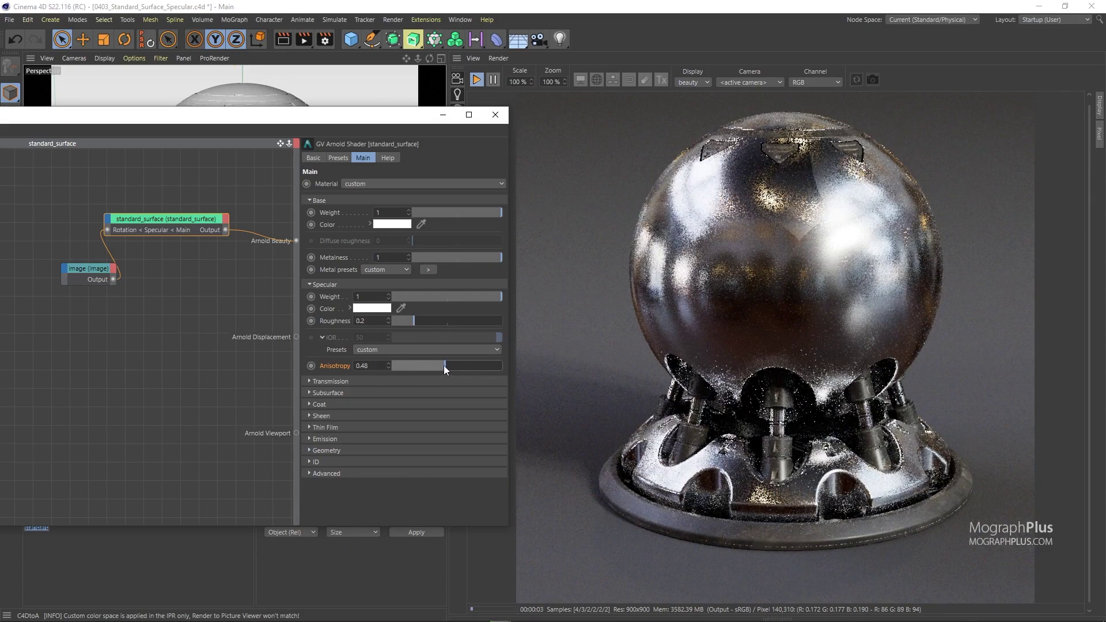
{"action": "left_click", "coordinate": [475, 365]}
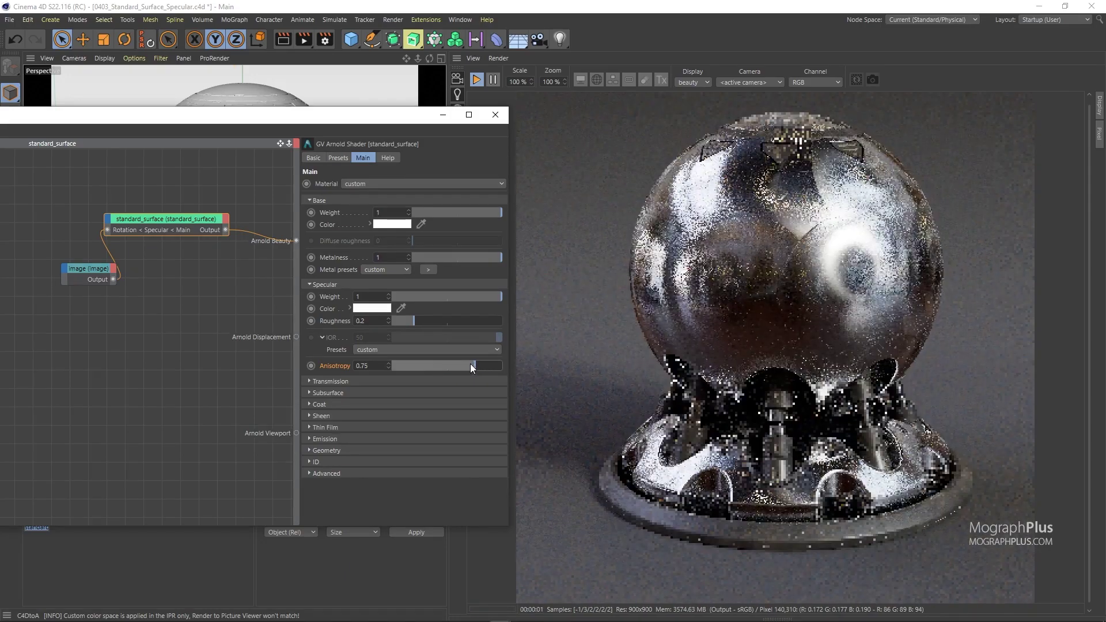